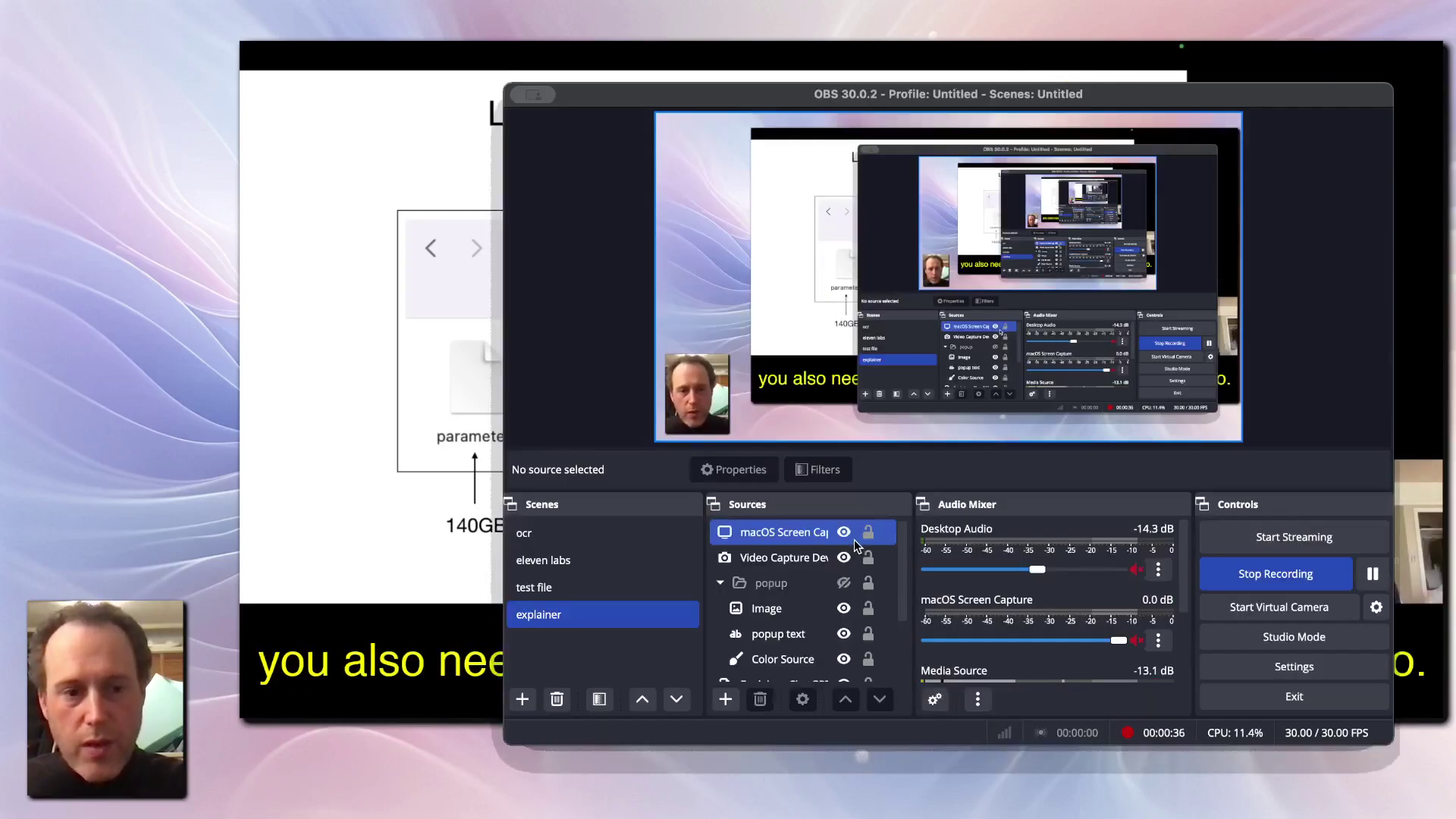
Step: Select the Media Source video and briefly open then close its settings
left_click(847, 554)
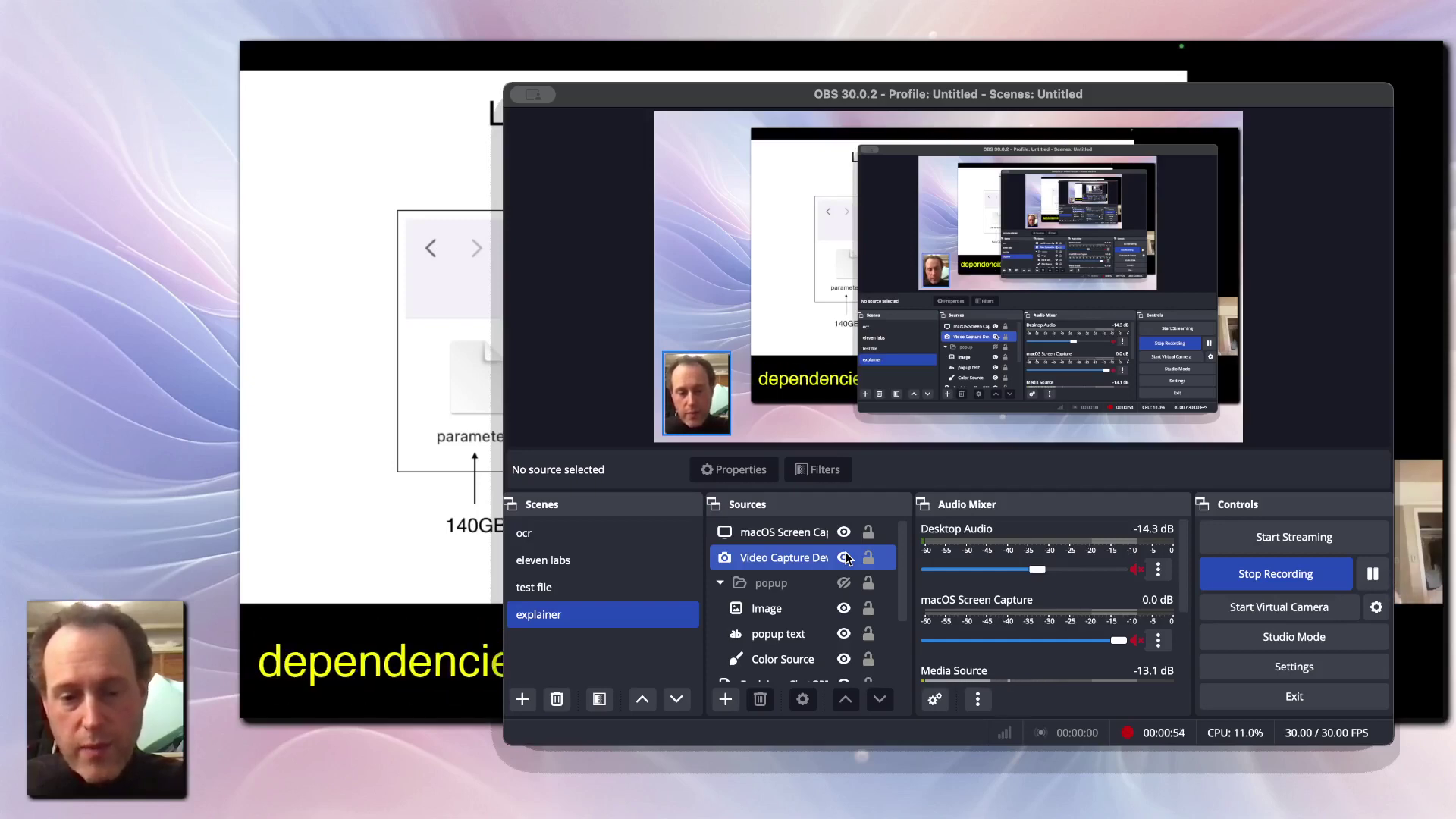
left_click(766, 608)
scroll(789, 622, "down", 3)
left_click(795, 643)
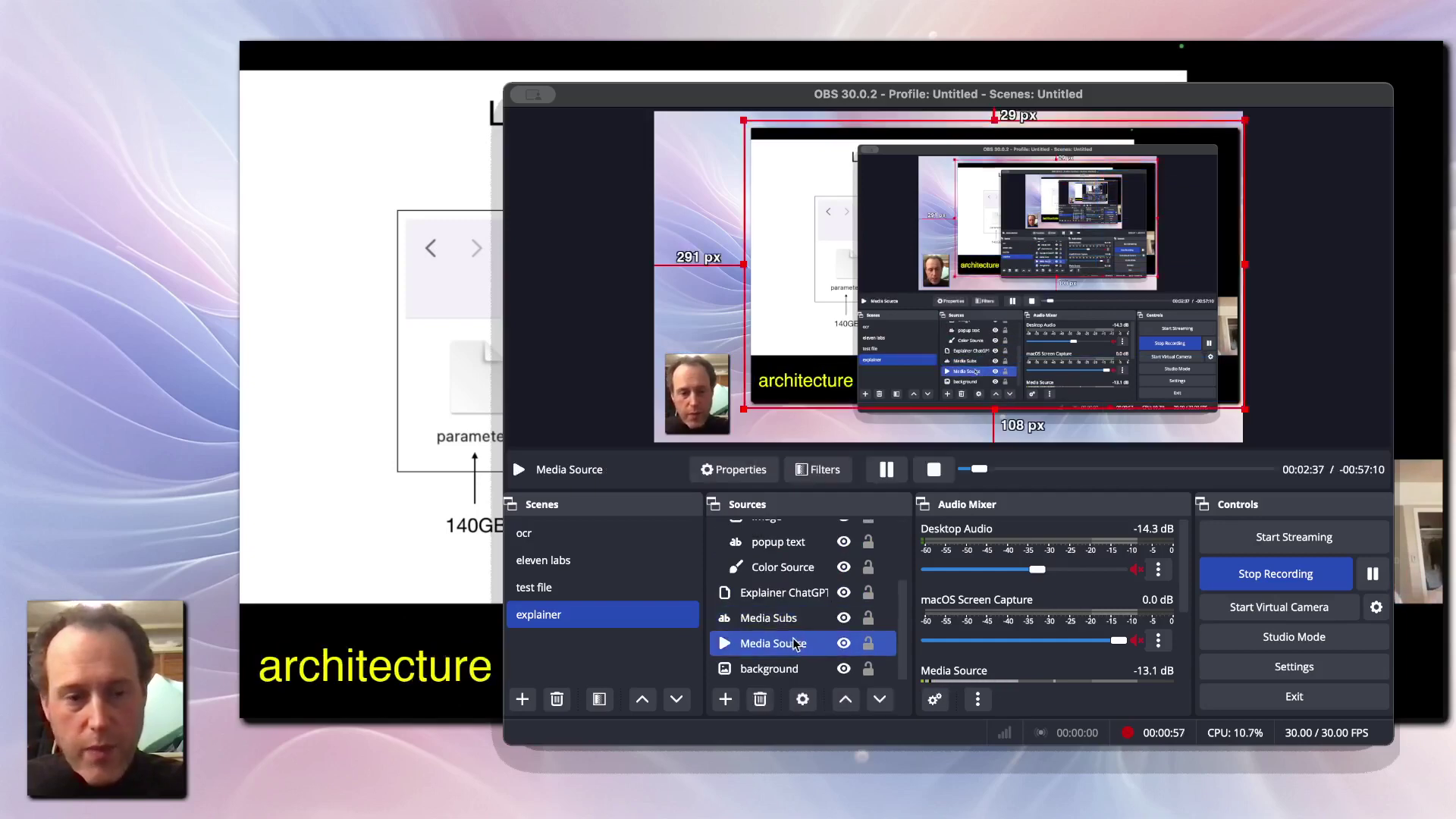
double_click(795, 643)
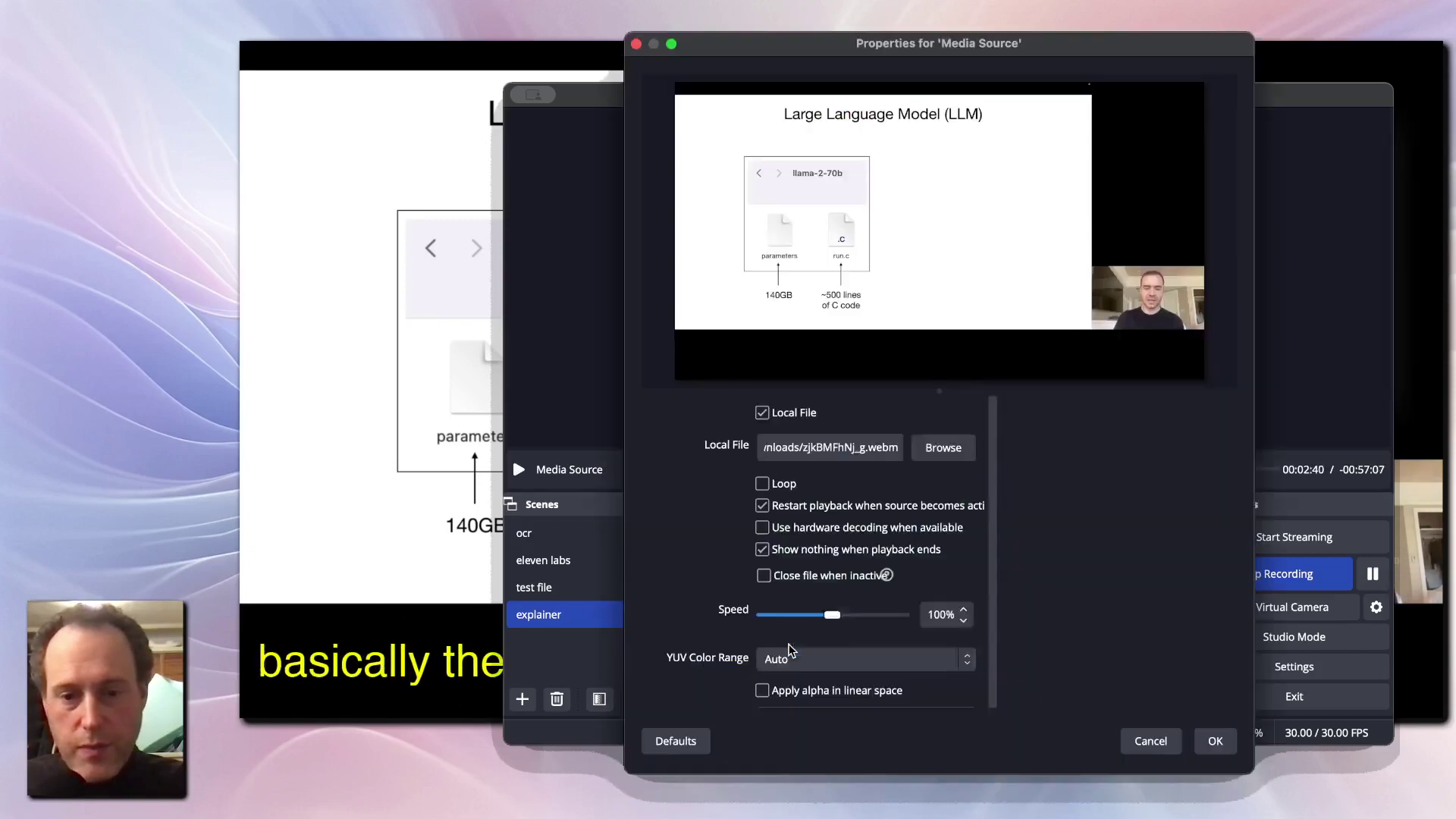
key("Escape")
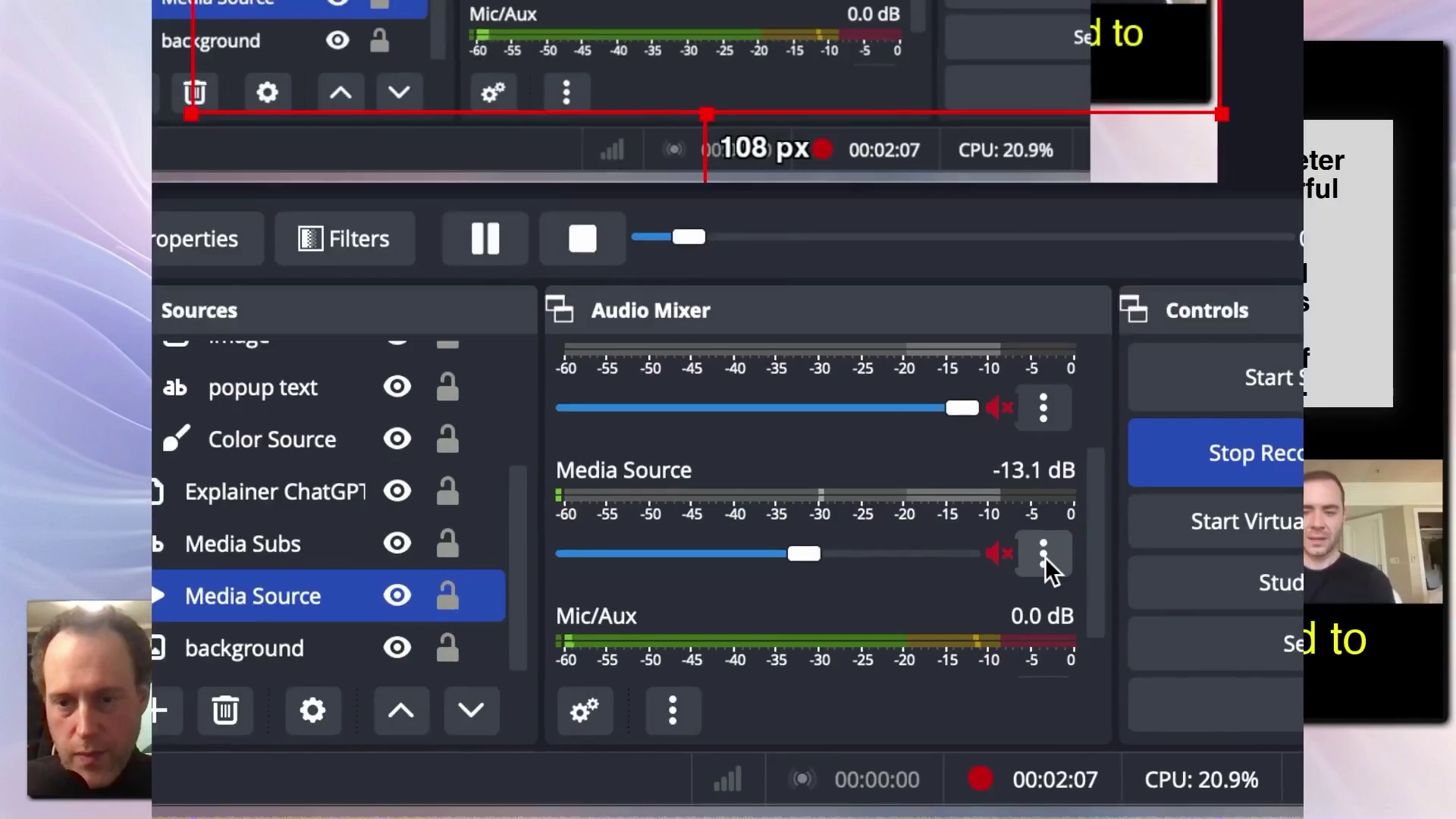
Step: Review the Media Source's transcription filter, keeping the Whisper model and English language unchanged
left_click(1158, 623)
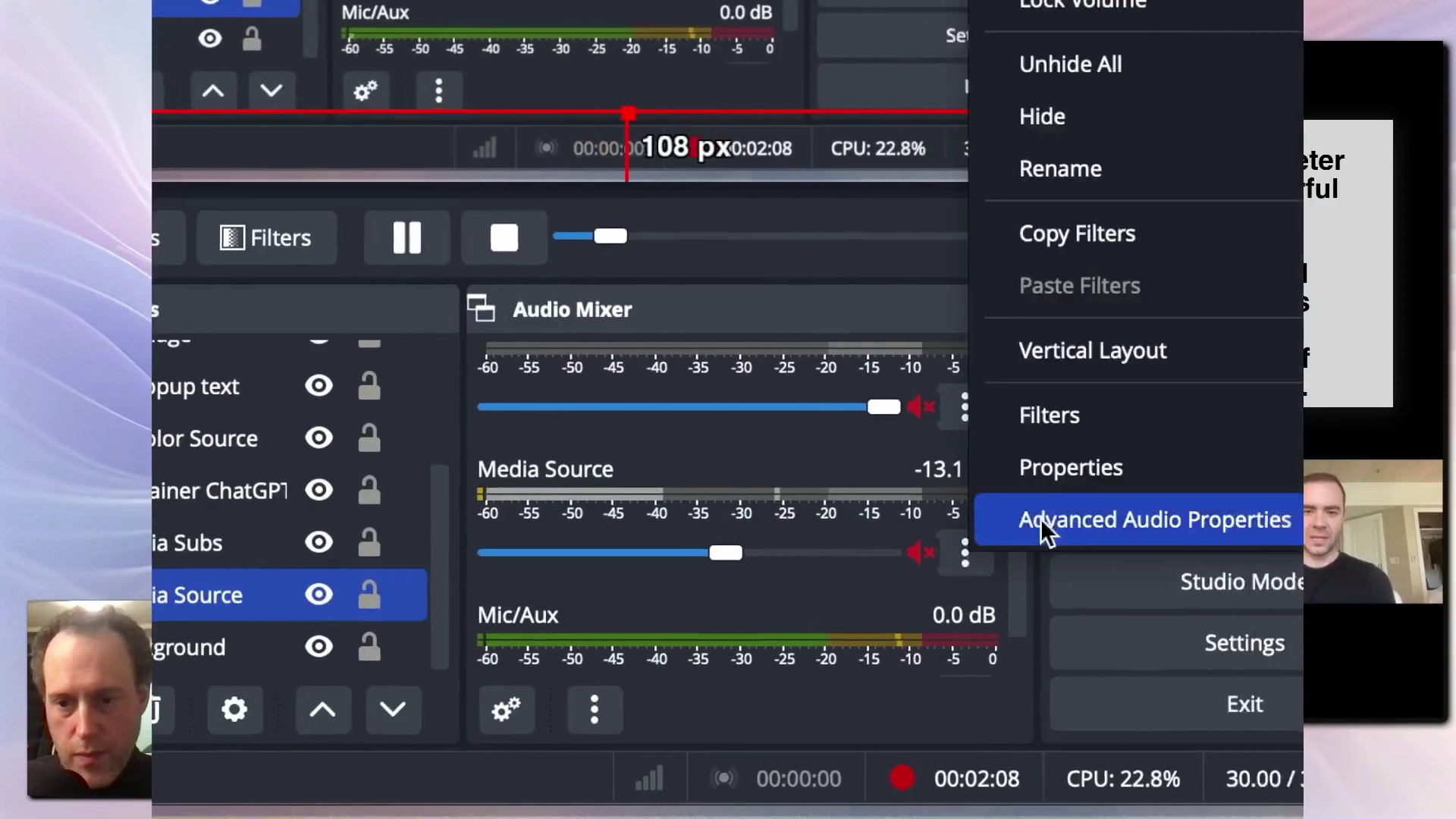
left_click(1020, 416)
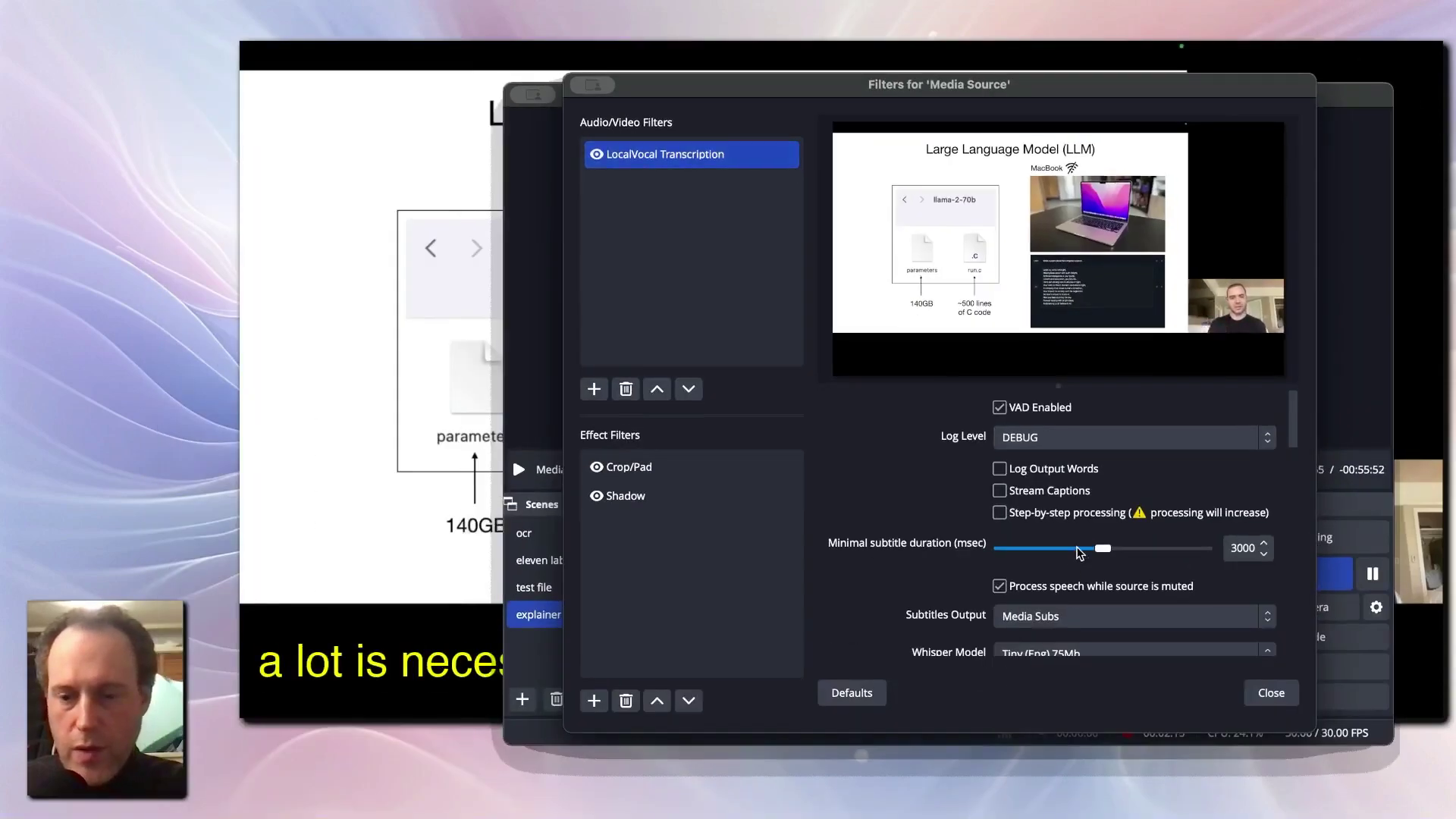
scroll(1076, 565, "down", 2)
scroll(1081, 552, "down", 3)
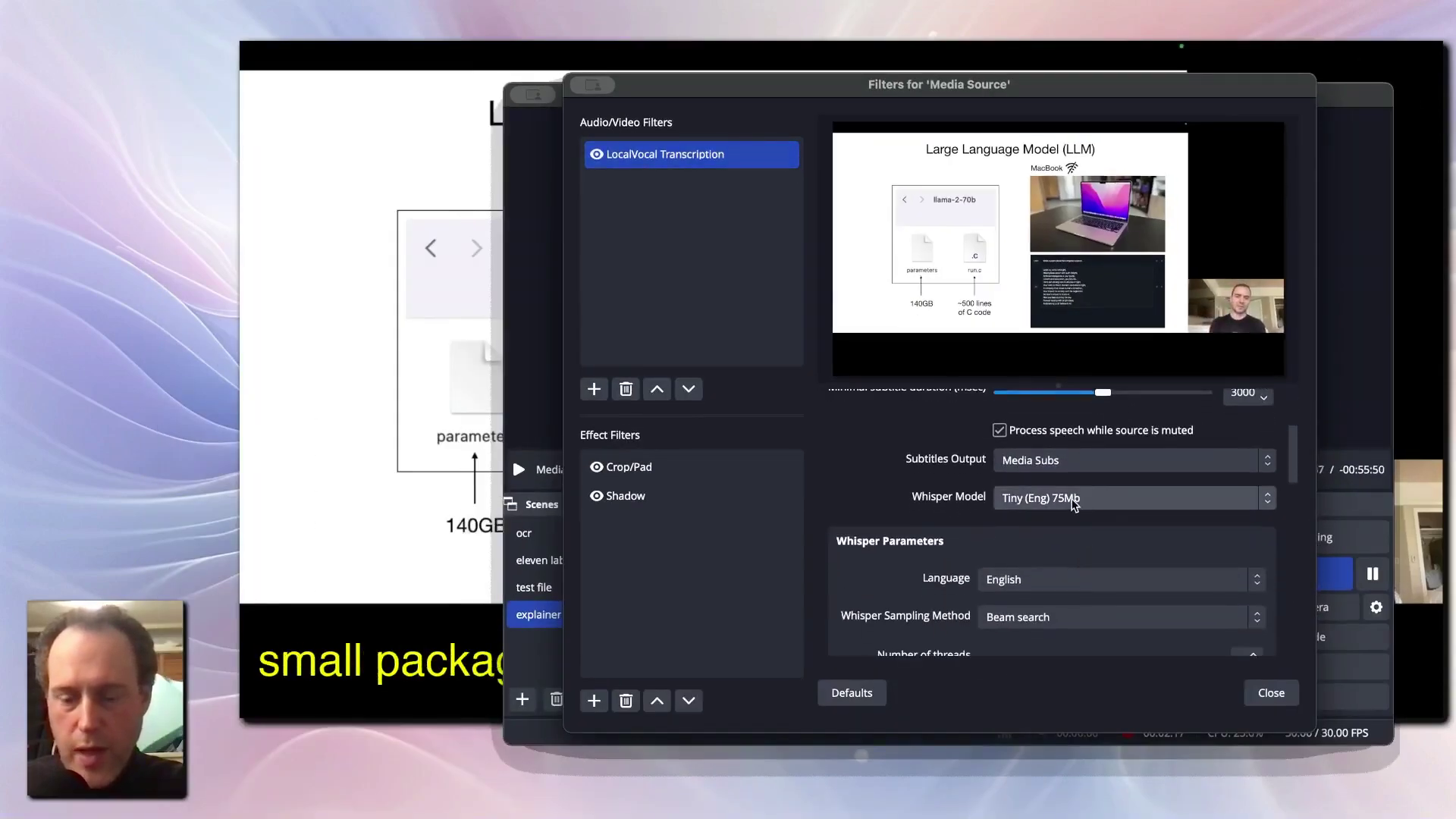
left_click(1074, 504)
left_click(1074, 499)
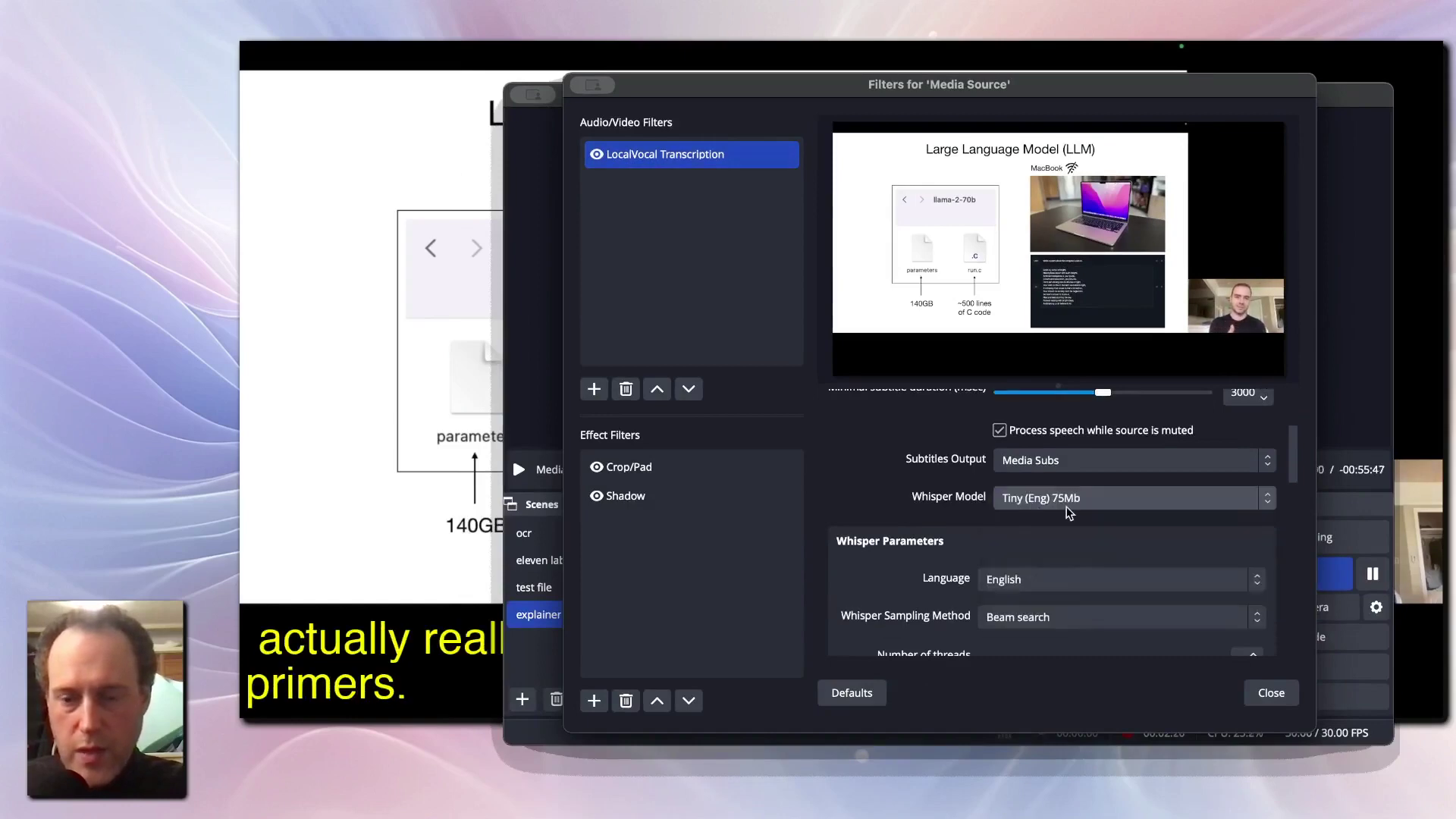
left_click(1020, 581)
left_click(884, 578)
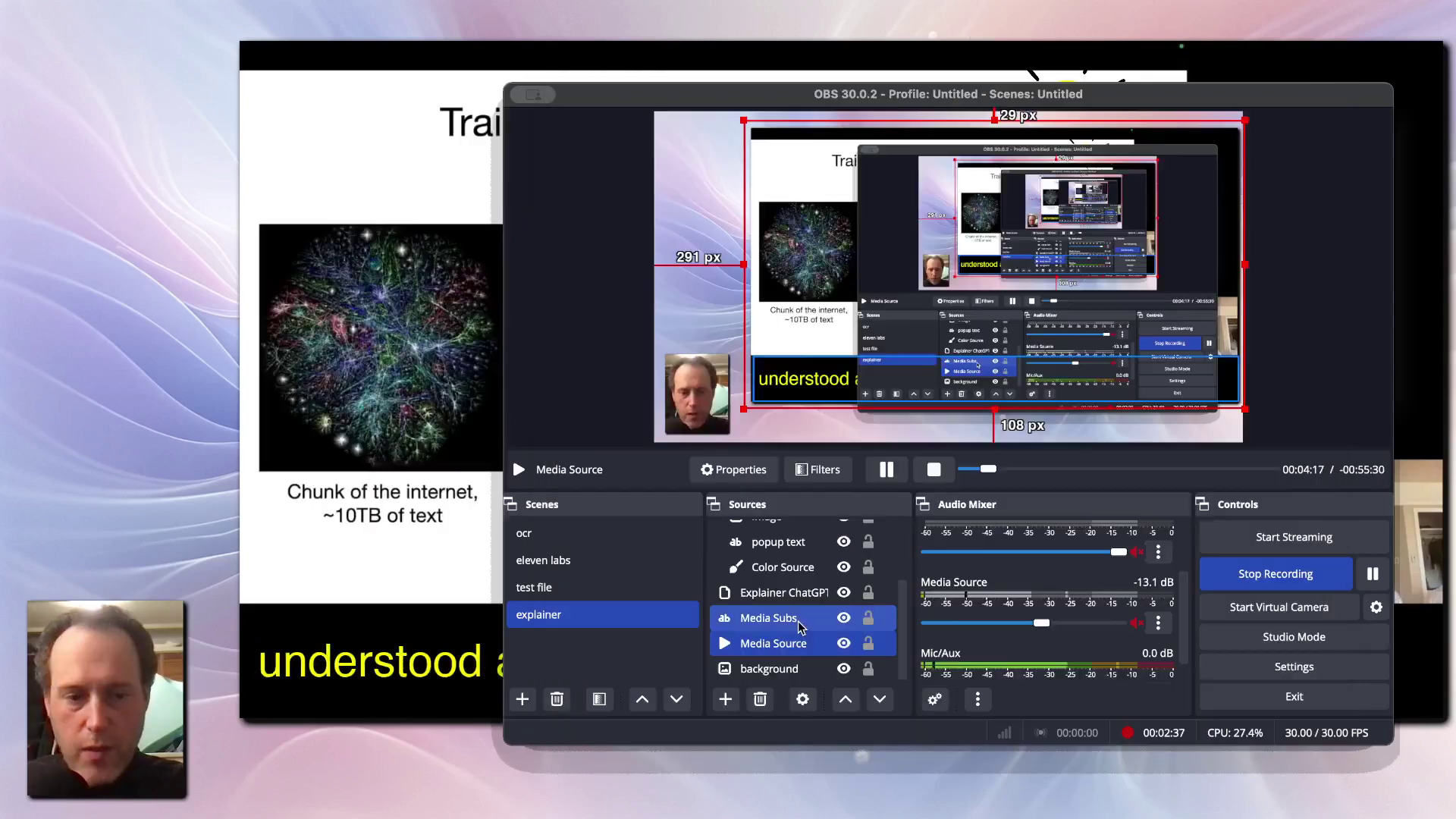
Step: Reopen the Media Source's filters to show where the subtitles are sent
left_click(780, 626)
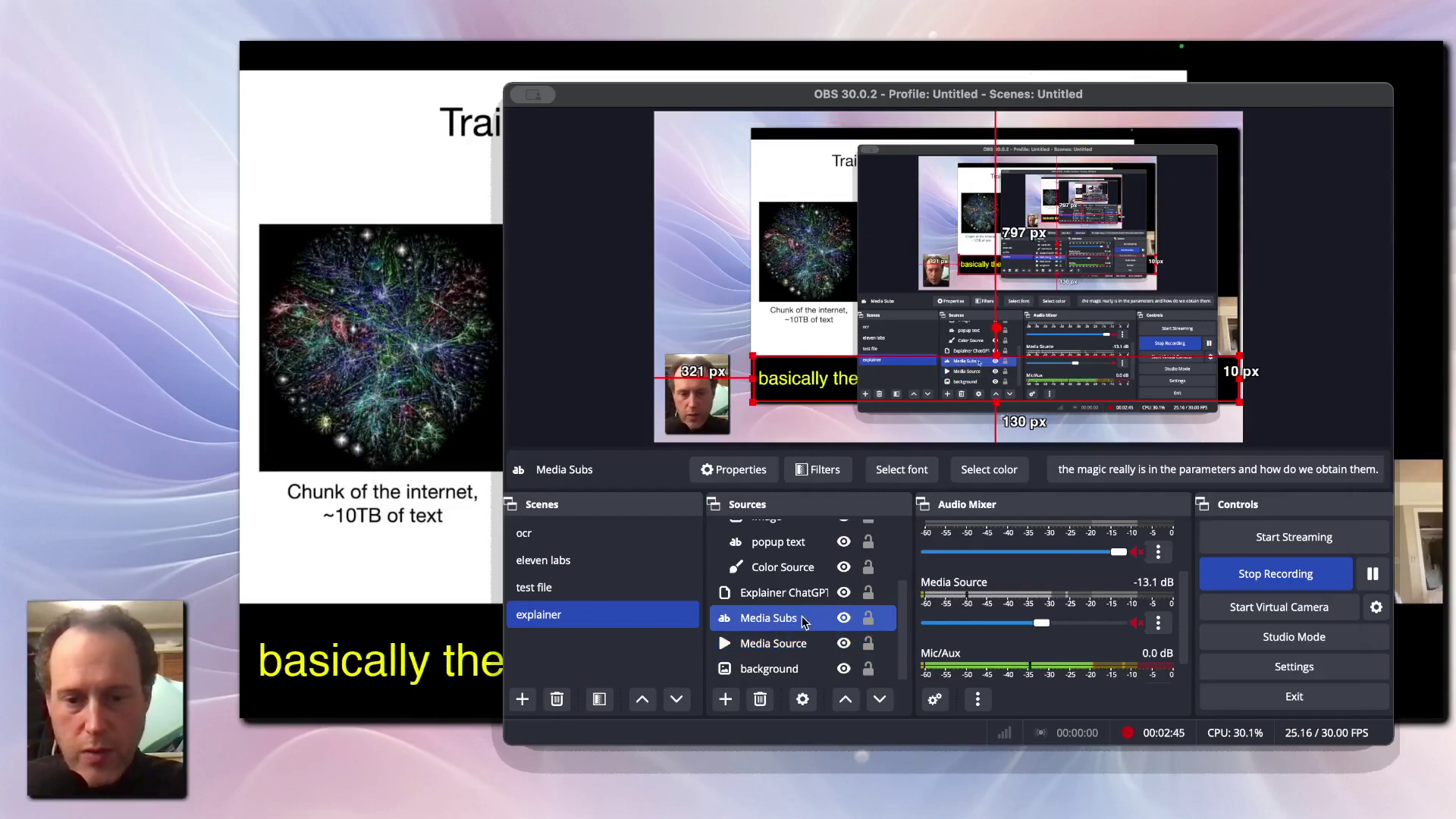
left_click(796, 641, "super")
left_click(796, 642)
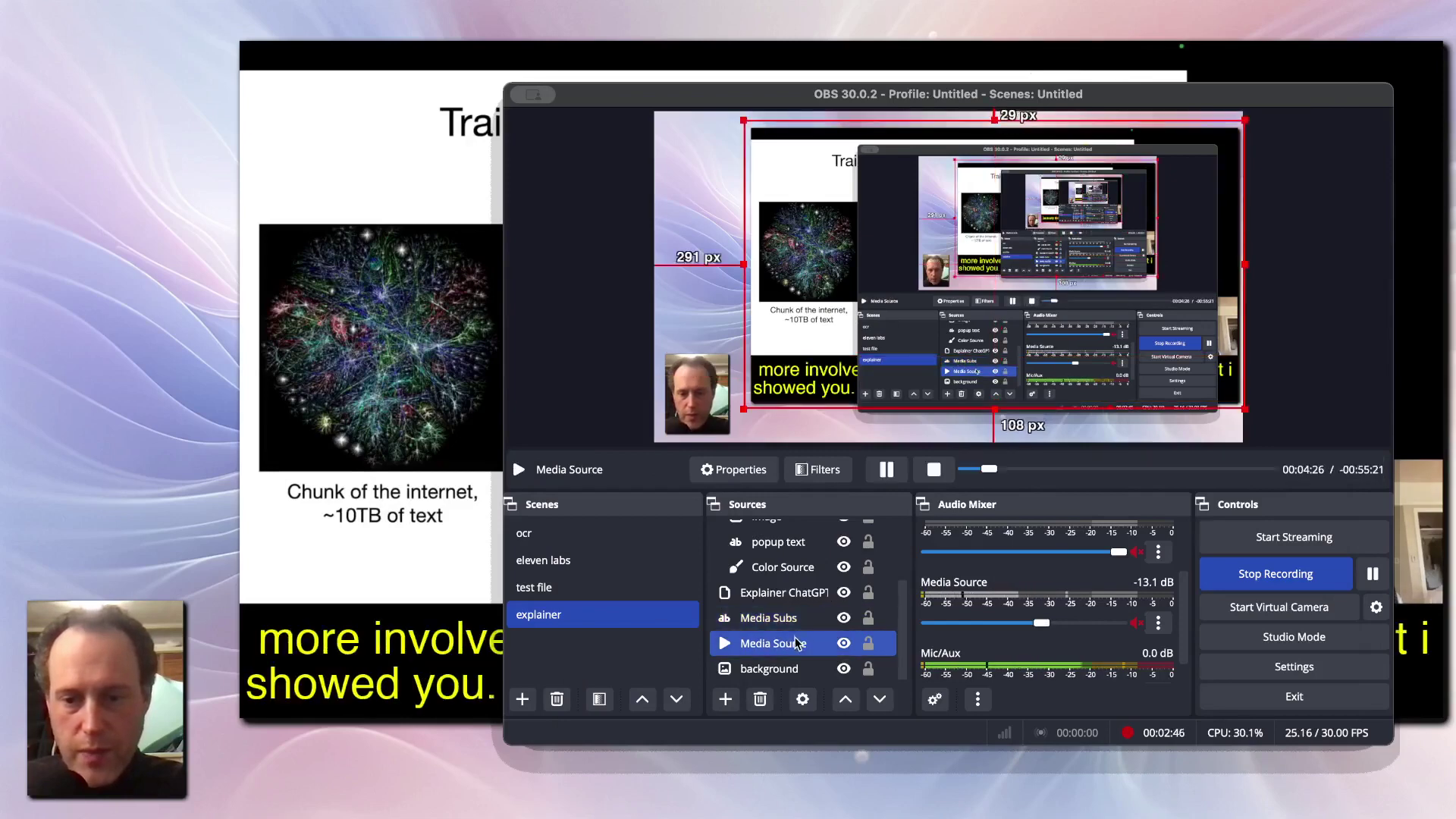
left_click(1159, 623)
left_click(1200, 554)
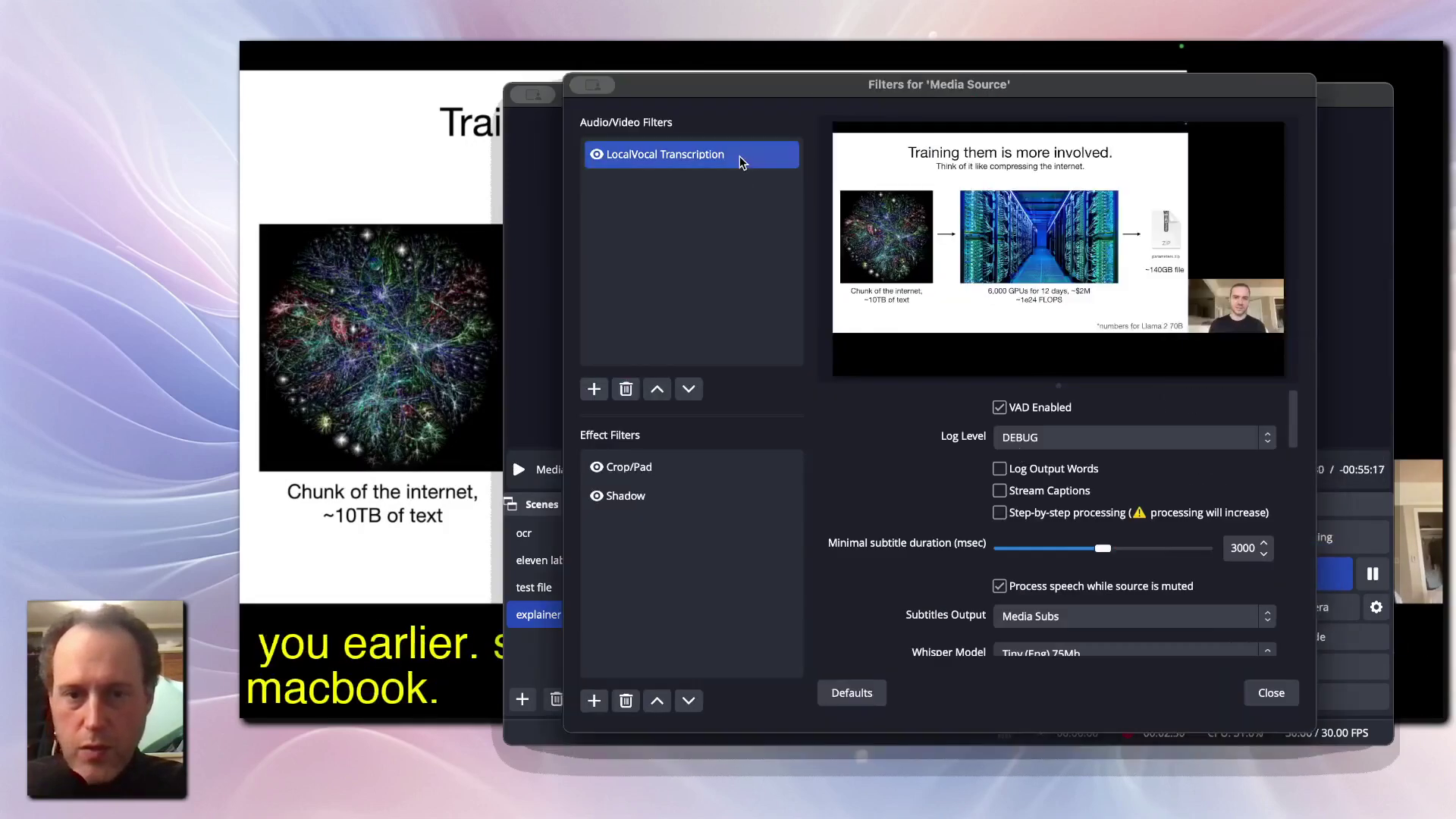
left_click(1066, 614)
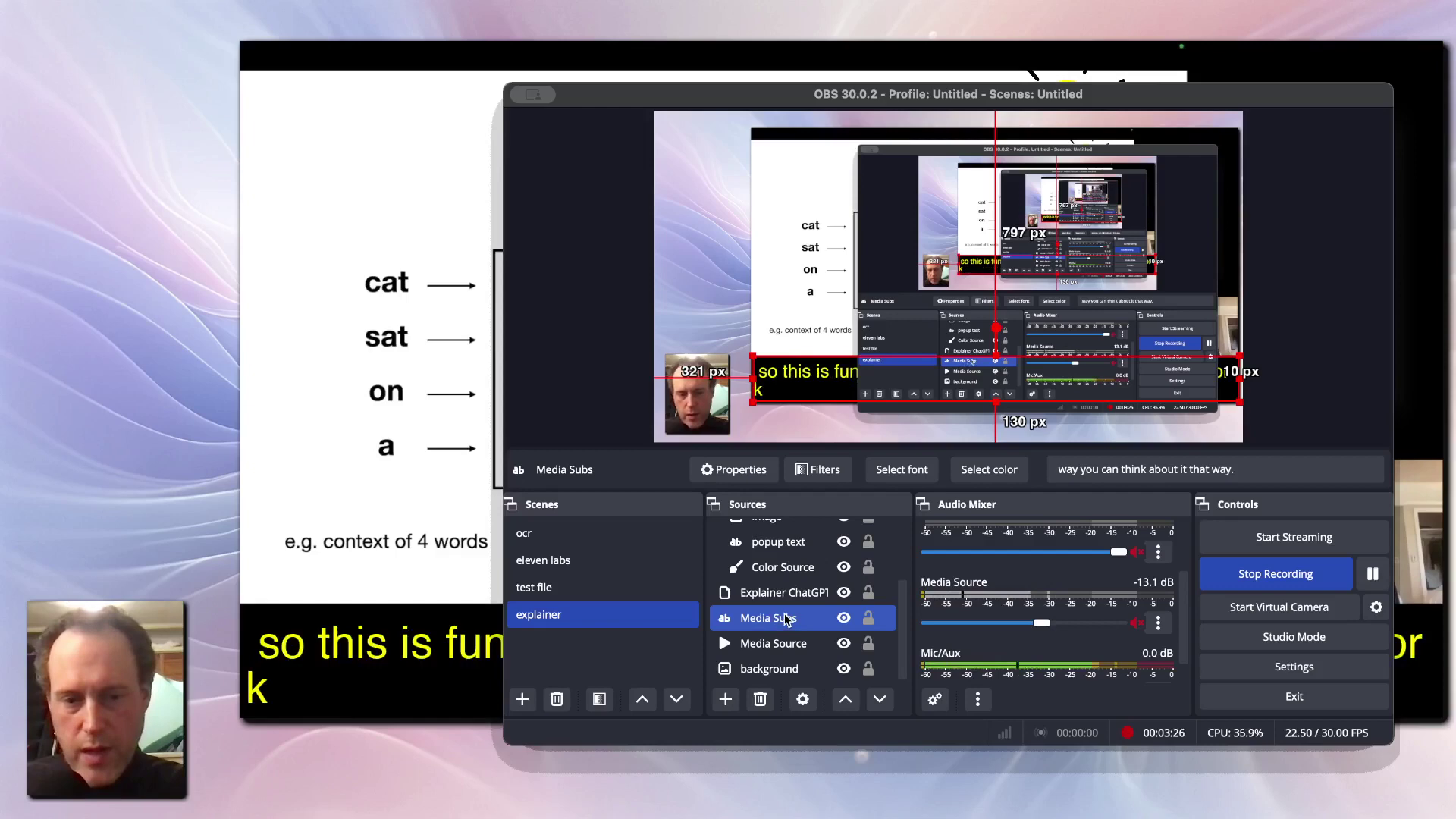
Step: Inspect the Media Subs text source settings and close them without changes
double_click(786, 619)
scroll(850, 553, "down", 3)
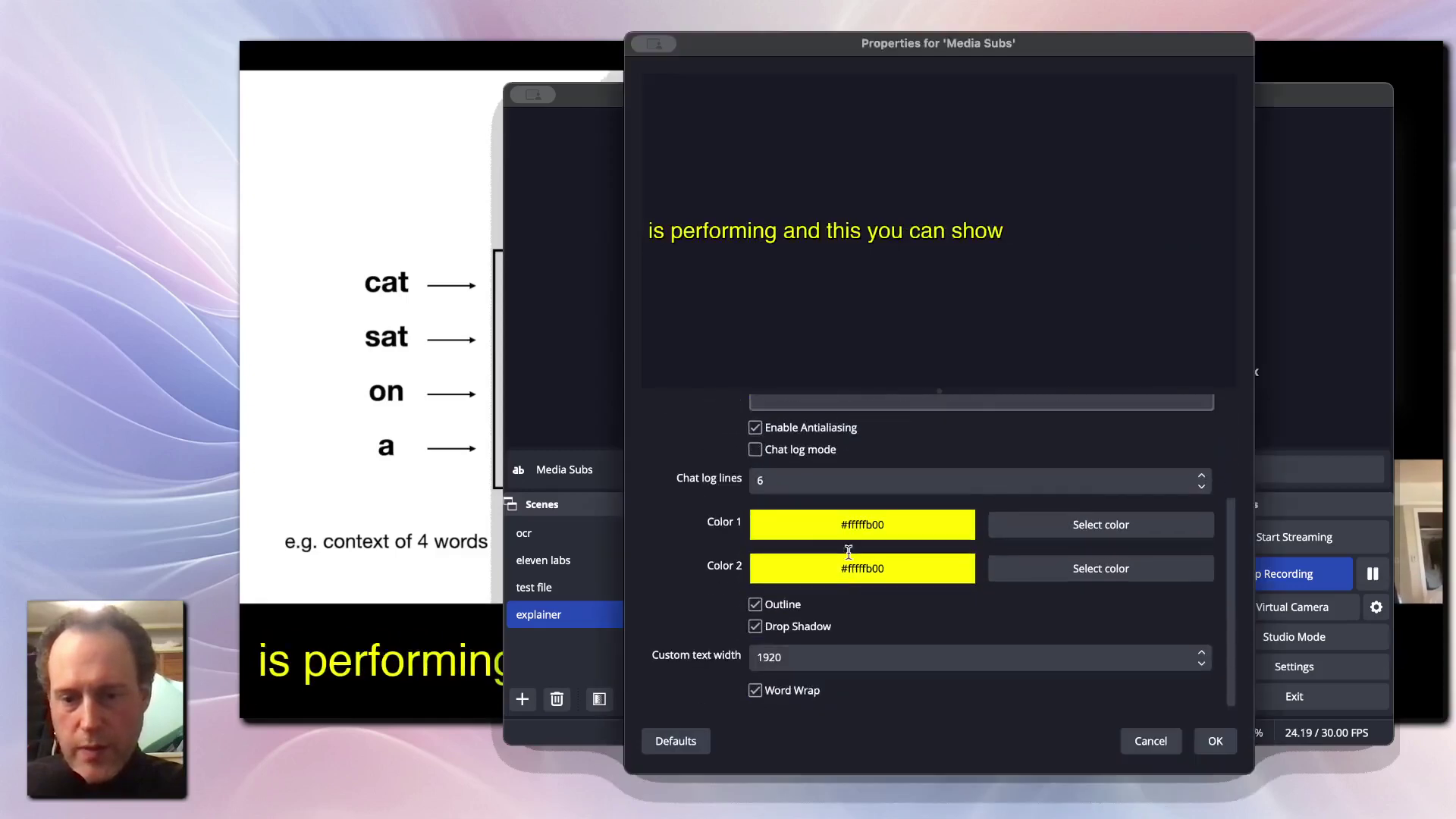
scroll(848, 551, "up", 3)
scroll(853, 542, "down", 3)
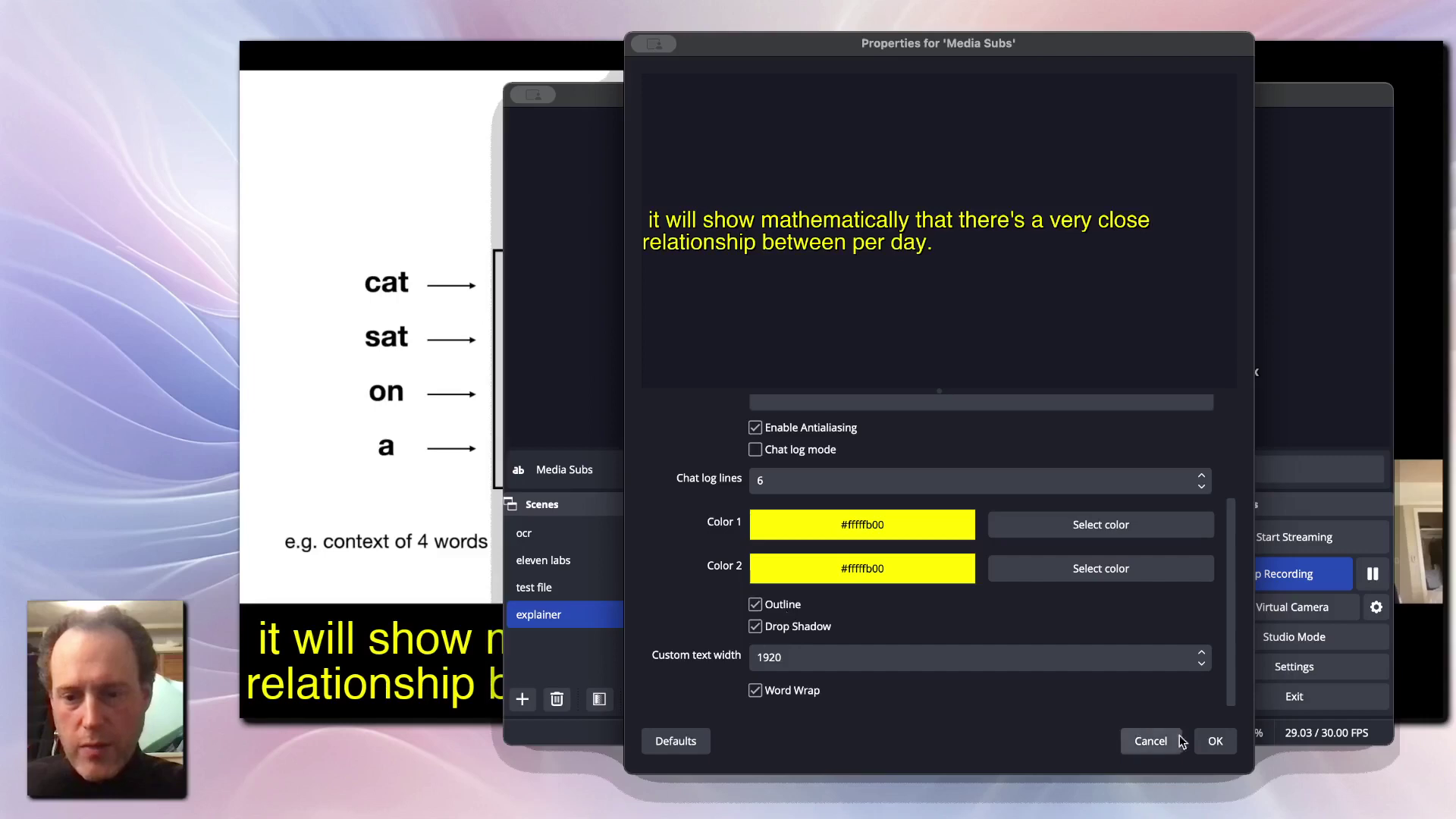
left_click(1151, 741)
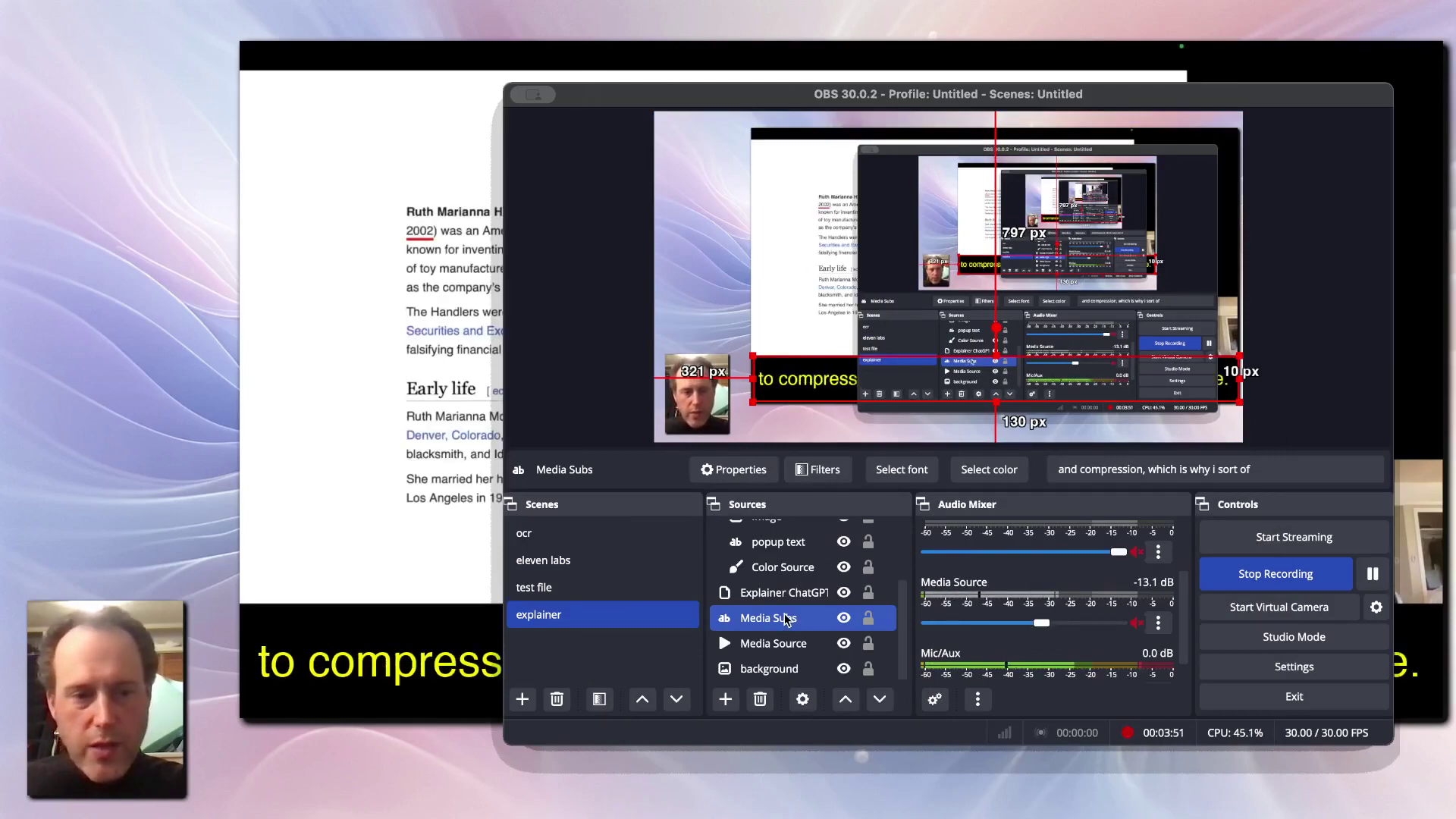
Step: Select the Explainer ChatGPT source in the Sources list
left_click(789, 599, "shift")
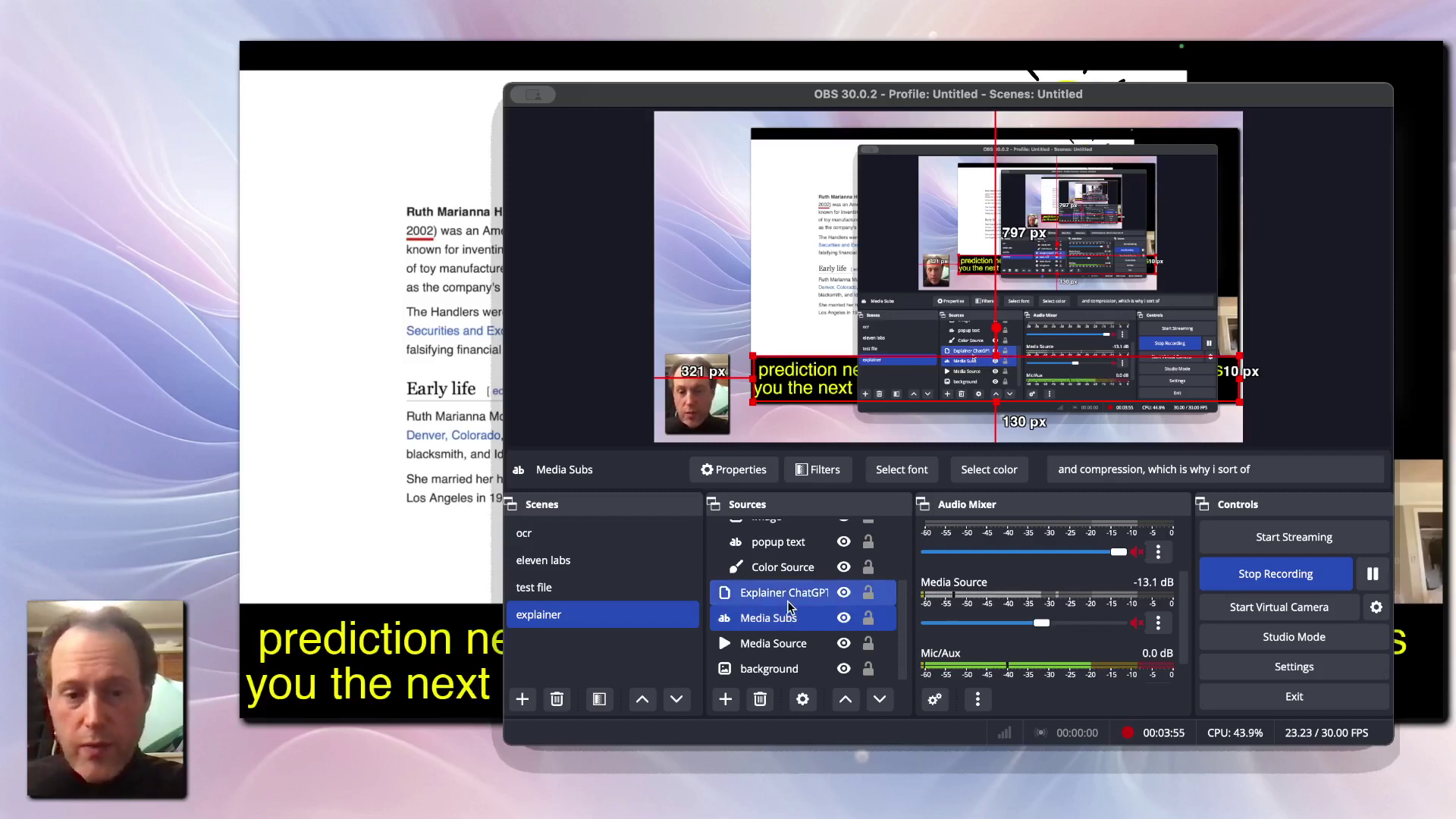
left_click(787, 606)
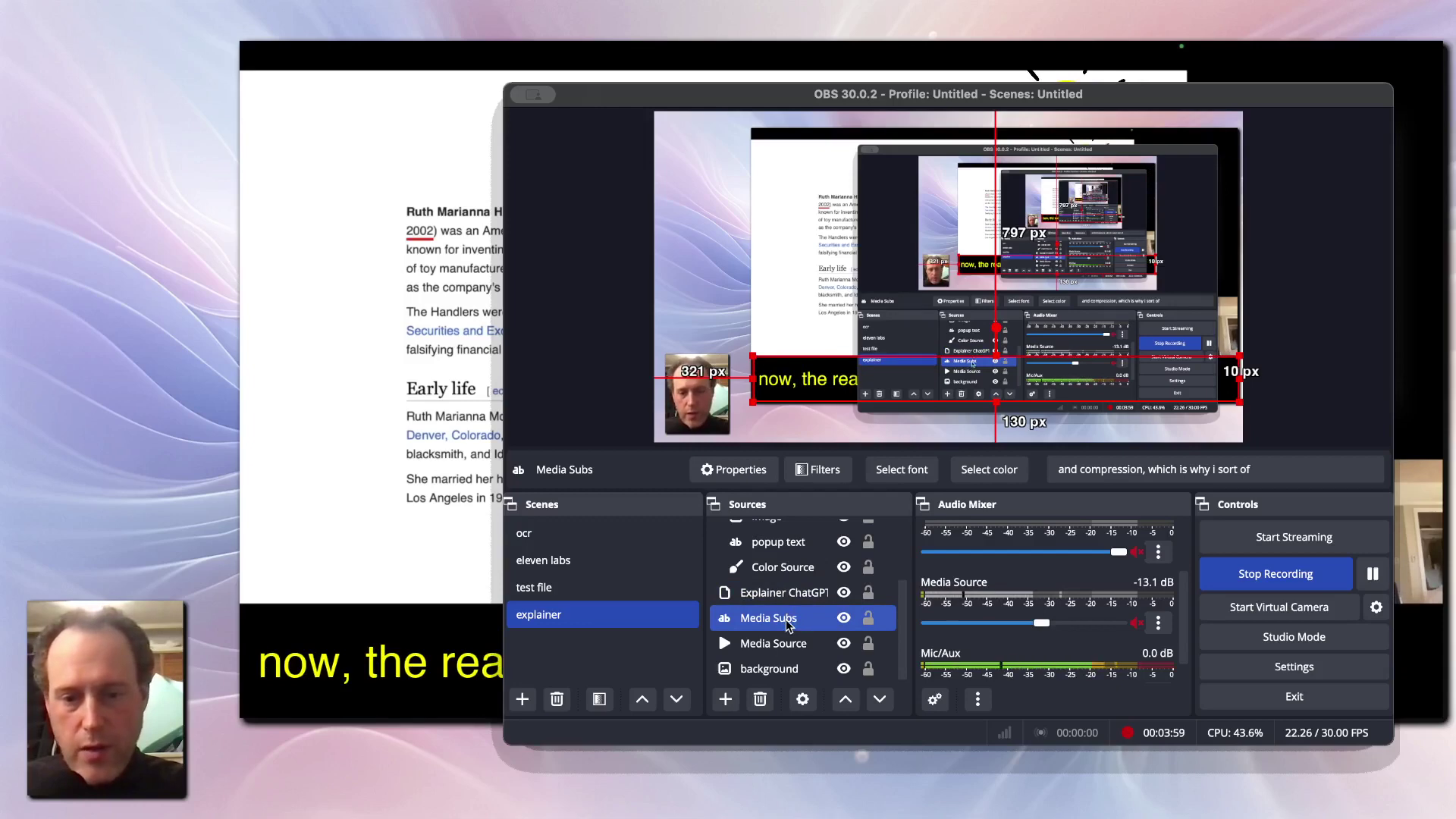
scroll(789, 626, "up", 1)
left_click(788, 624)
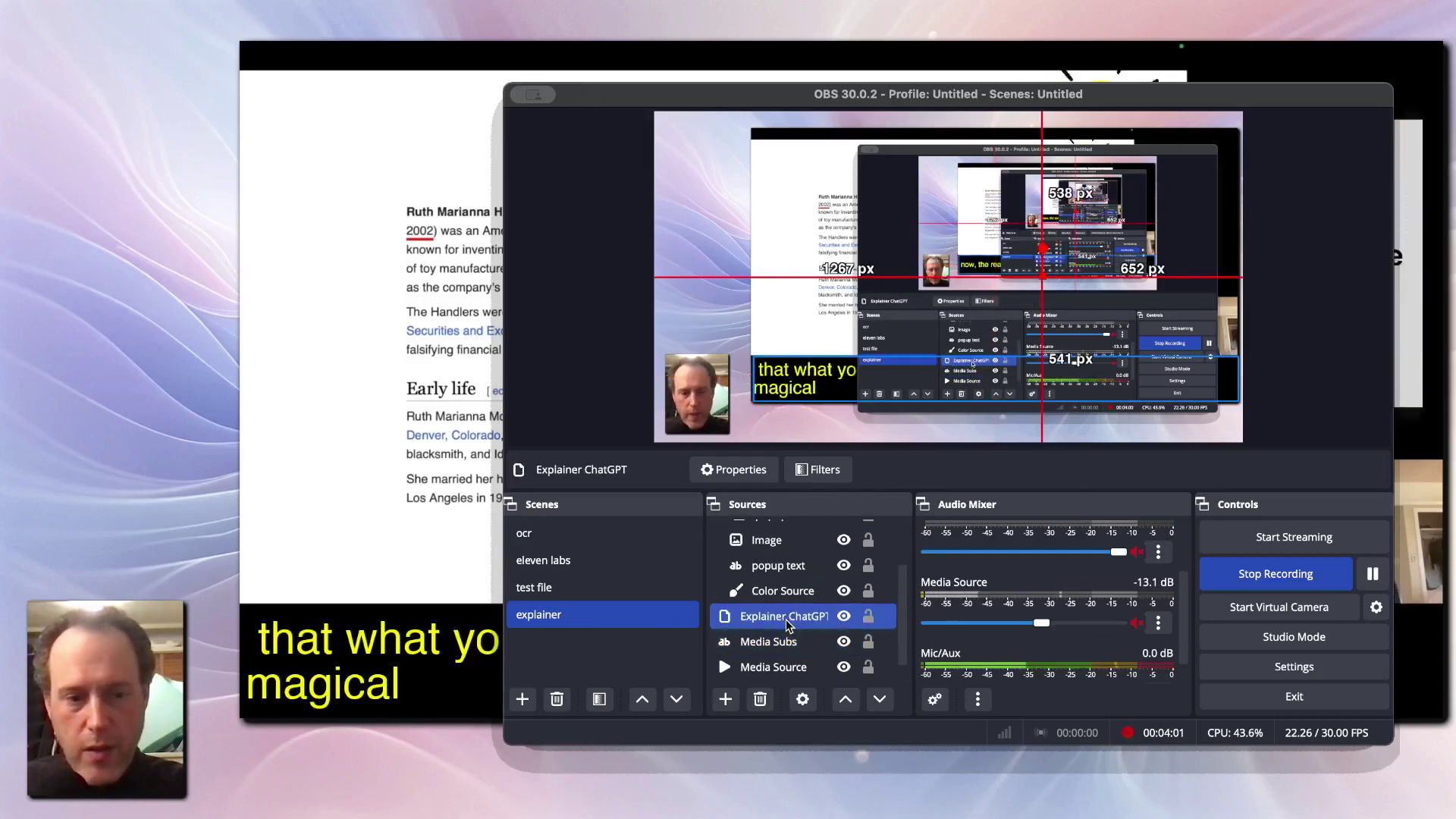
left_click(726, 700)
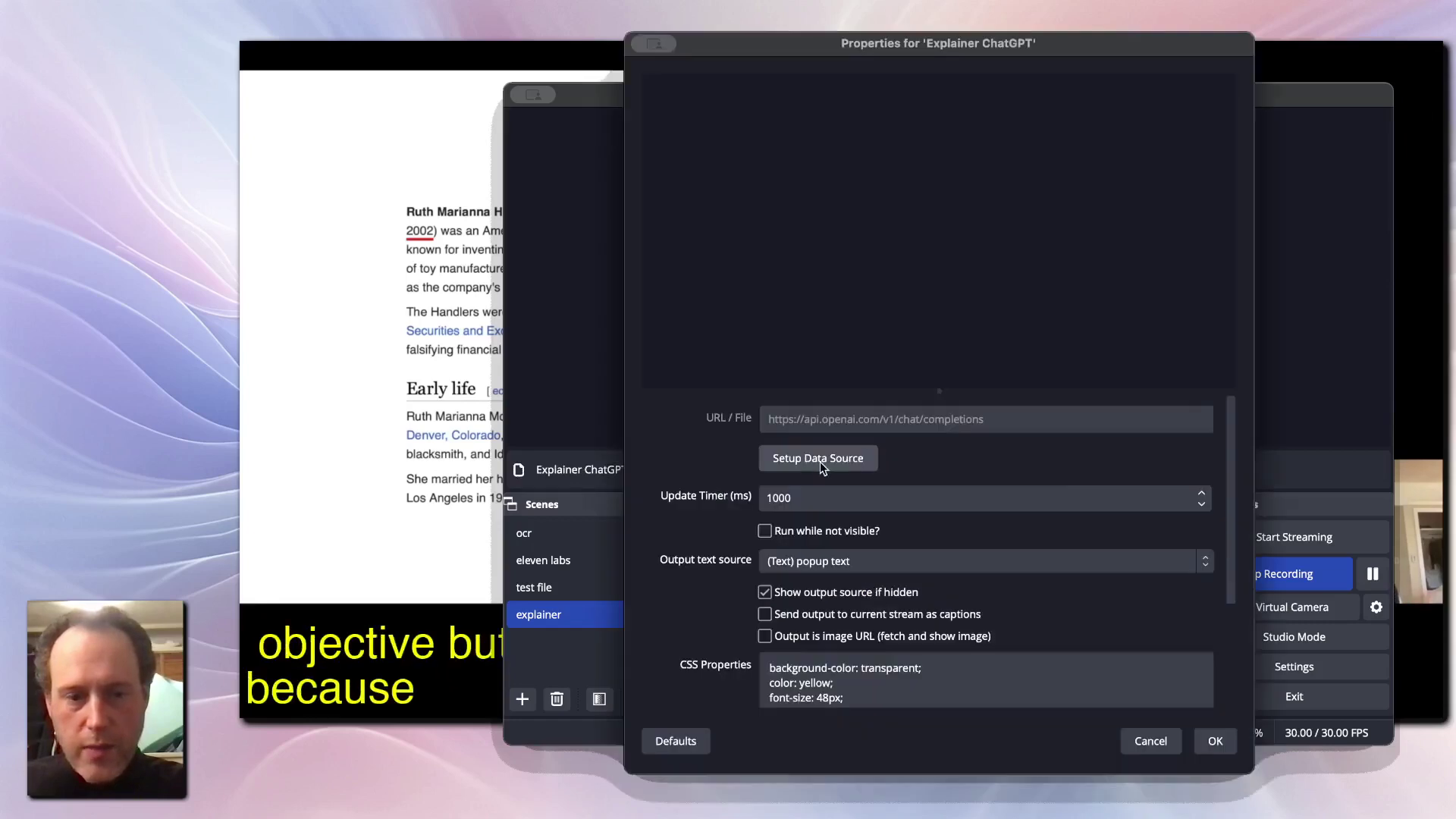
Step: Review the chat completions URL, POST method, and Authorization and Content-Type application/json headers
left_click(846, 465)
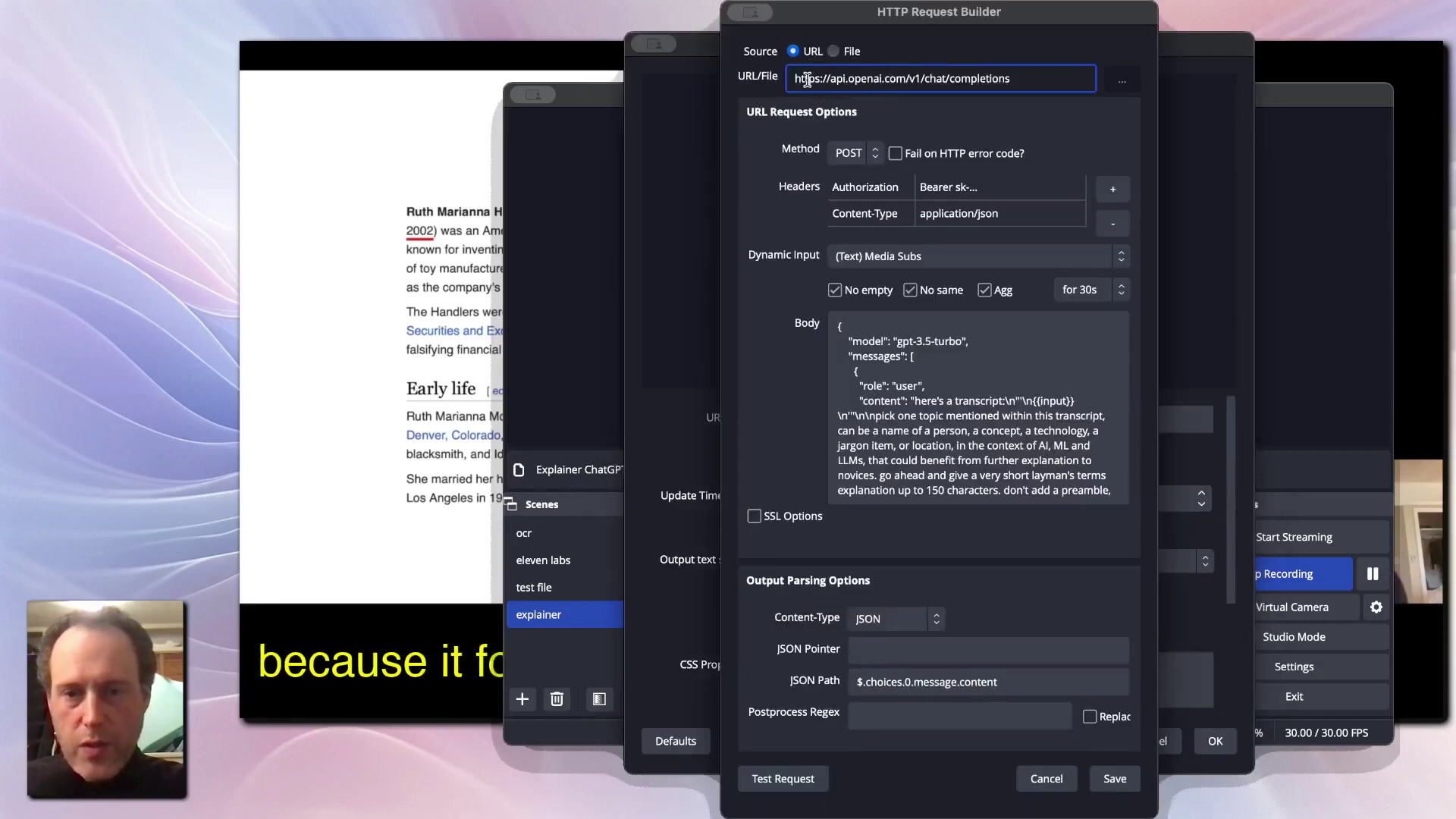
left_click_drag(795, 79, 1004, 81)
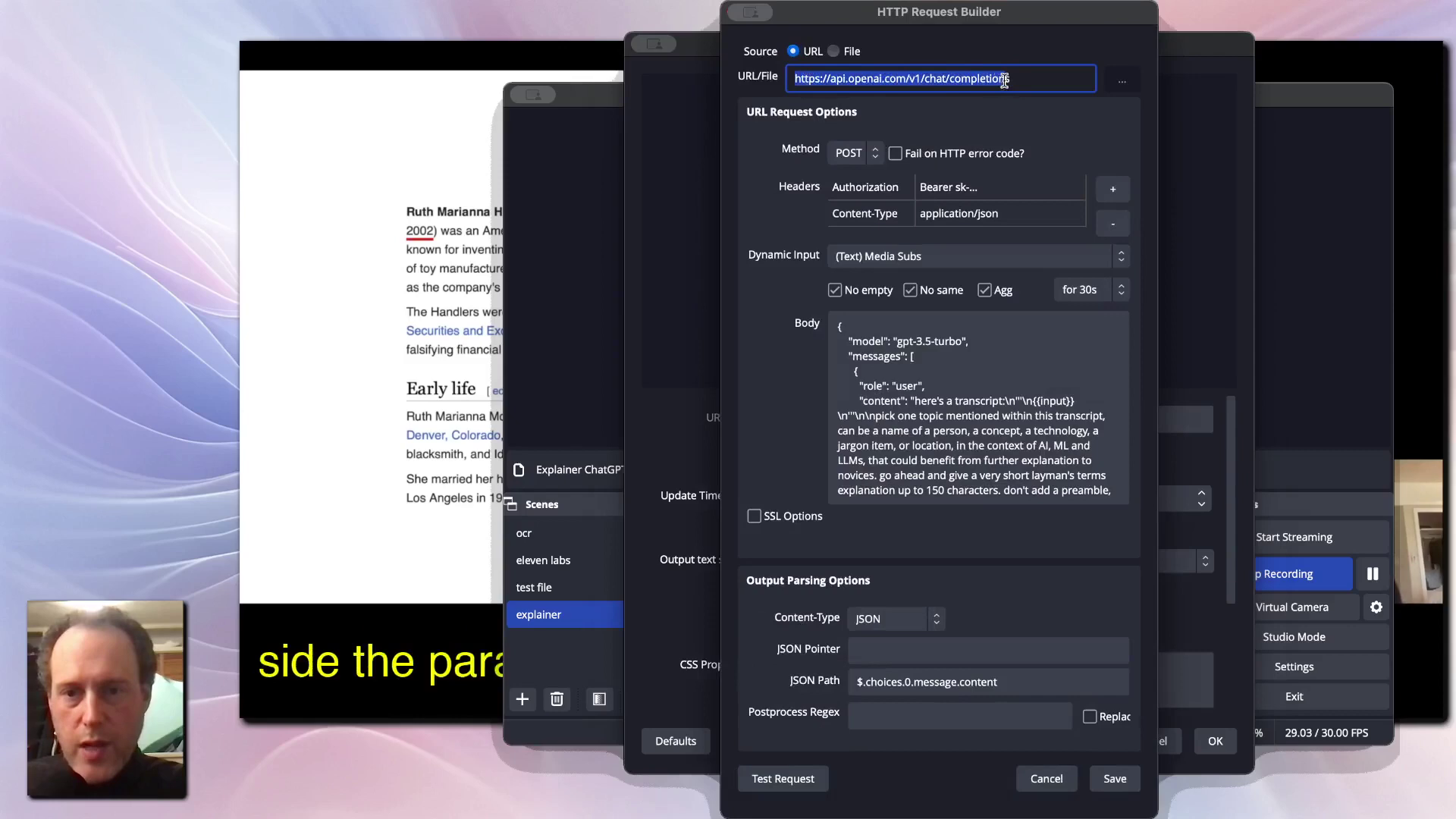
key("Tab")
left_click(851, 153)
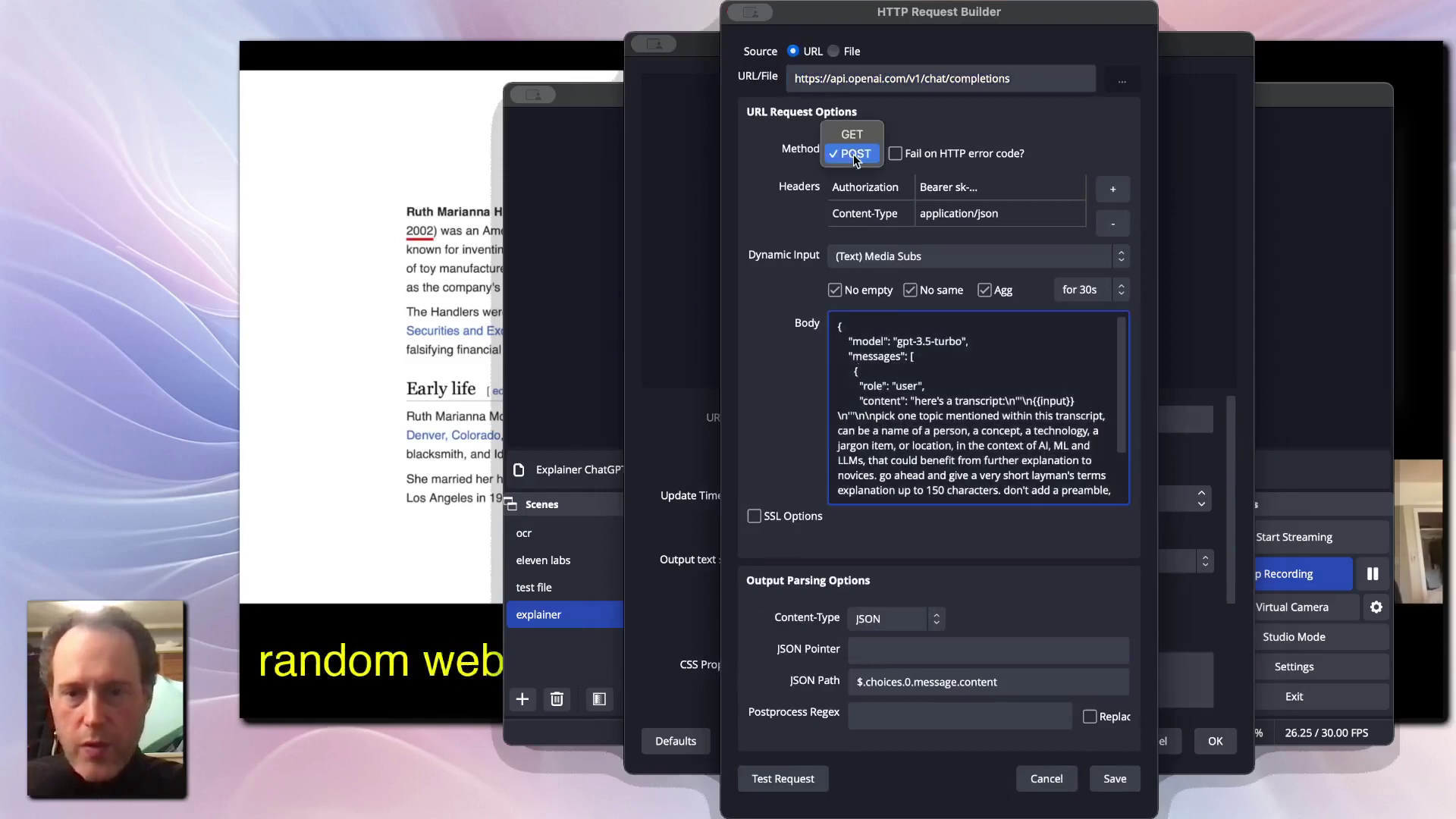
left_click(936, 147)
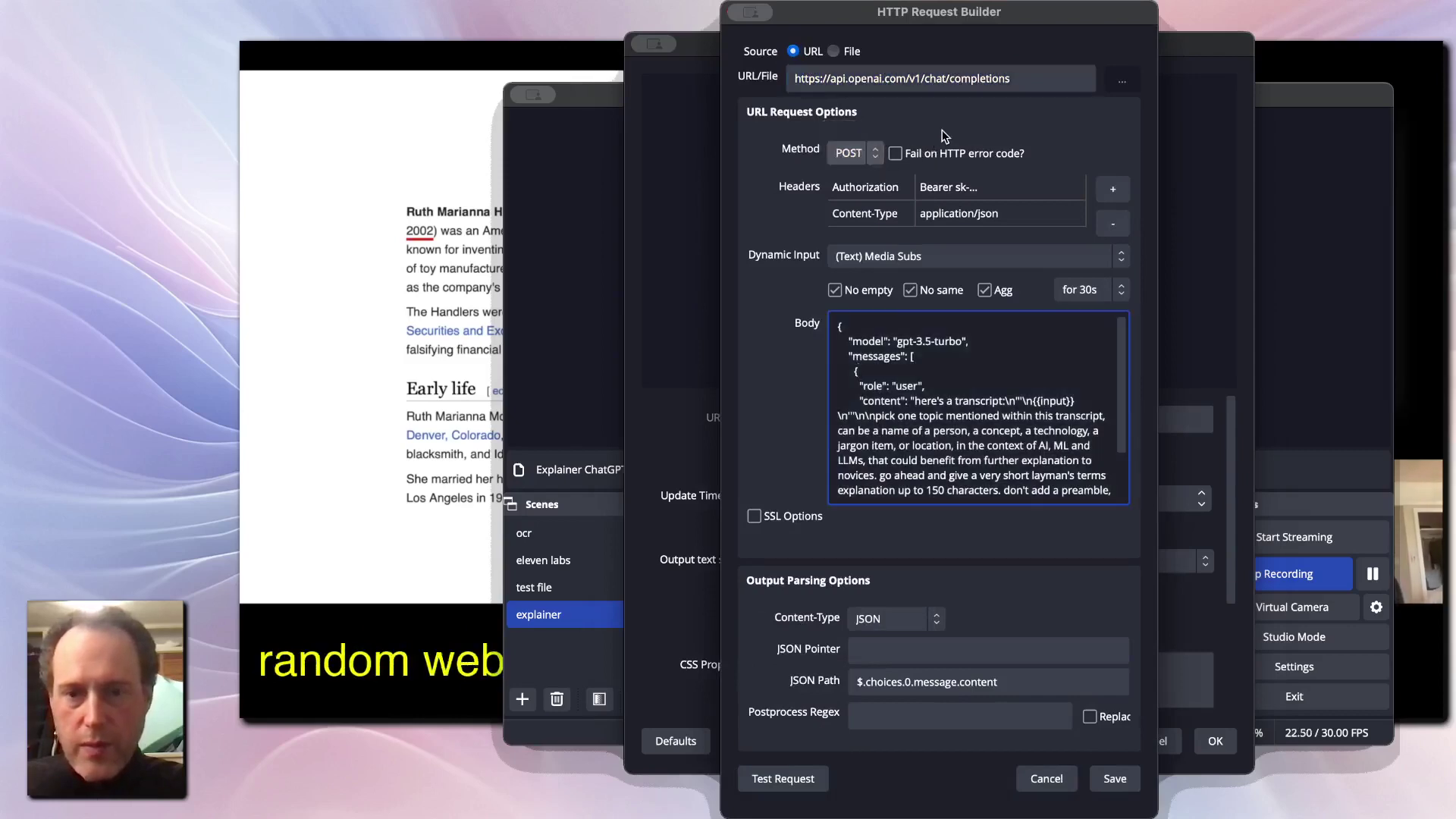
left_click(889, 189)
left_click(904, 220)
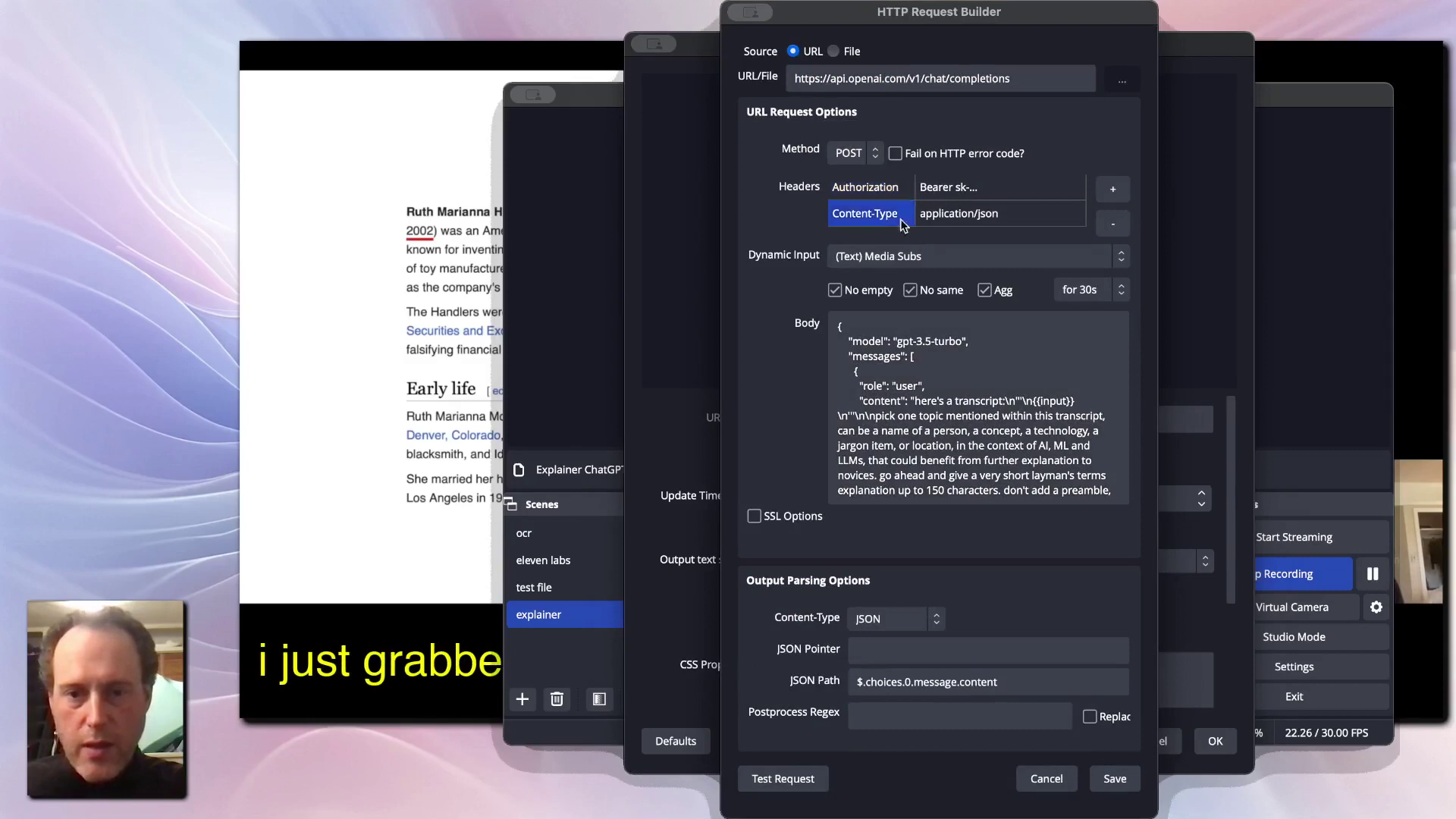
left_click(945, 221)
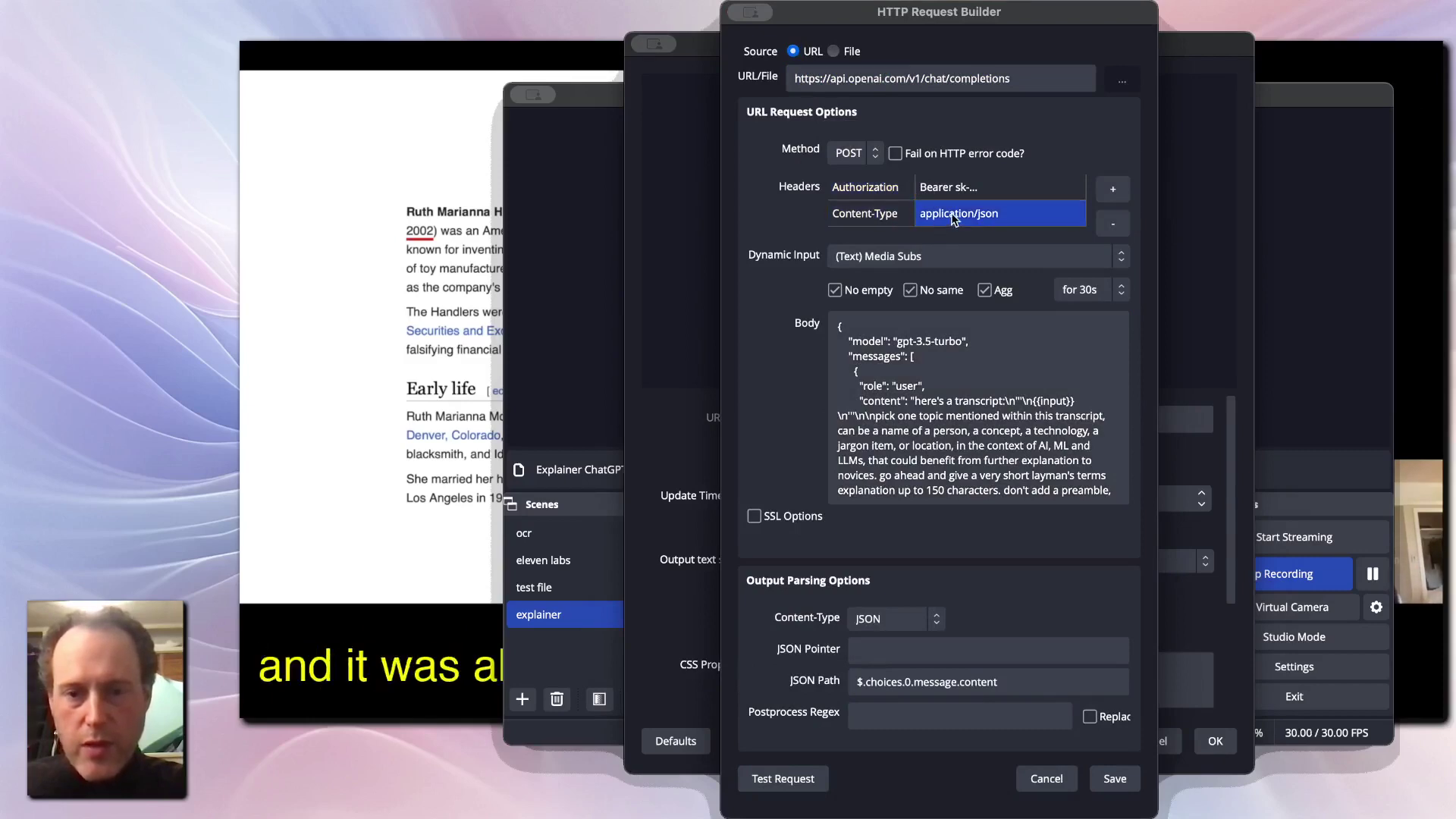
Step: Review the request body's model name, transcript prompt and prompt instructions
left_click_drag(852, 341, 949, 336)
left_click(949, 336)
scroll(915, 364, "down", 3)
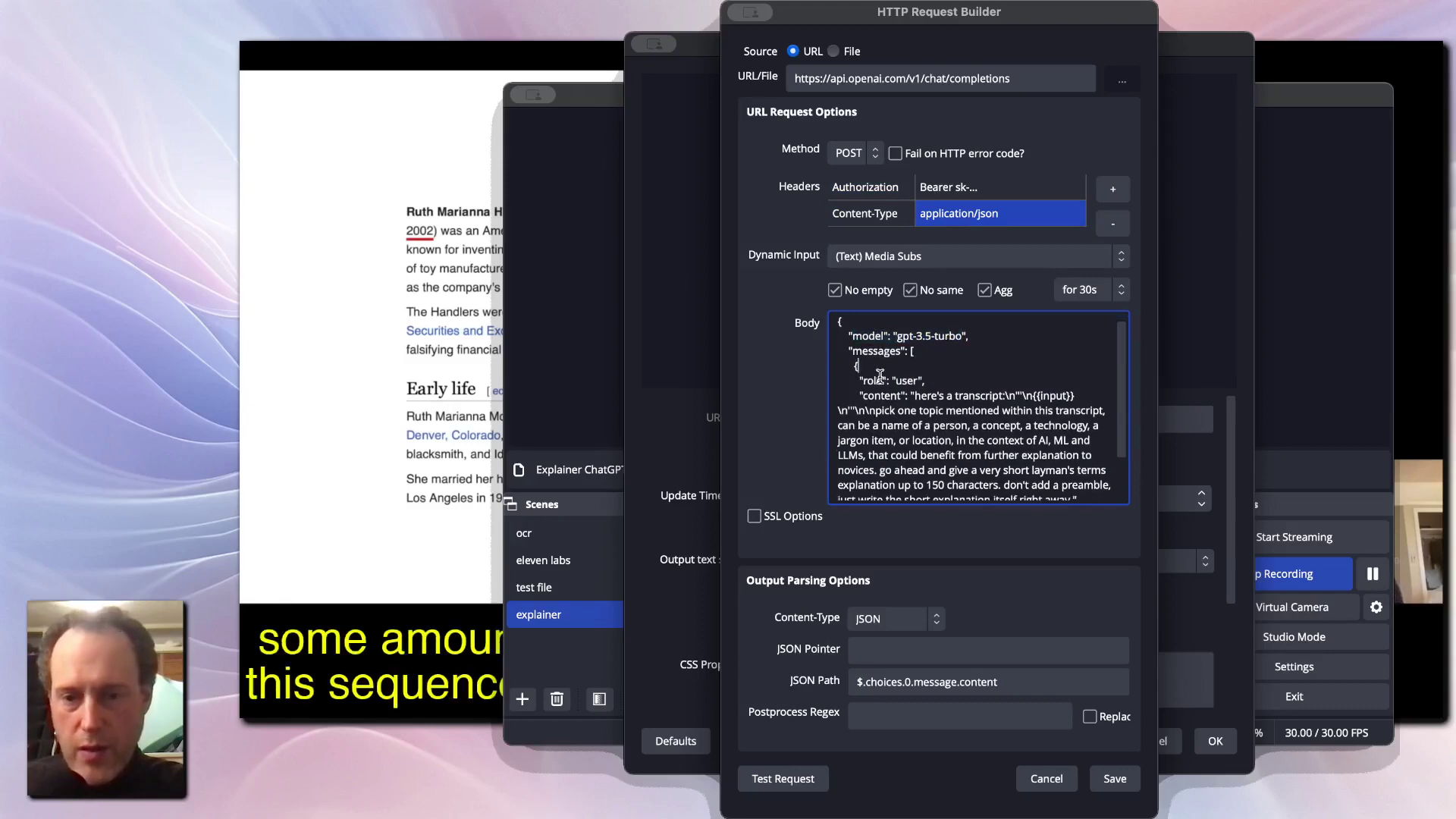
mouse_move(915, 361)
left_mouse_down()
mouse_move(1077, 361)
mouse_move(892, 371)
left_mouse_up()
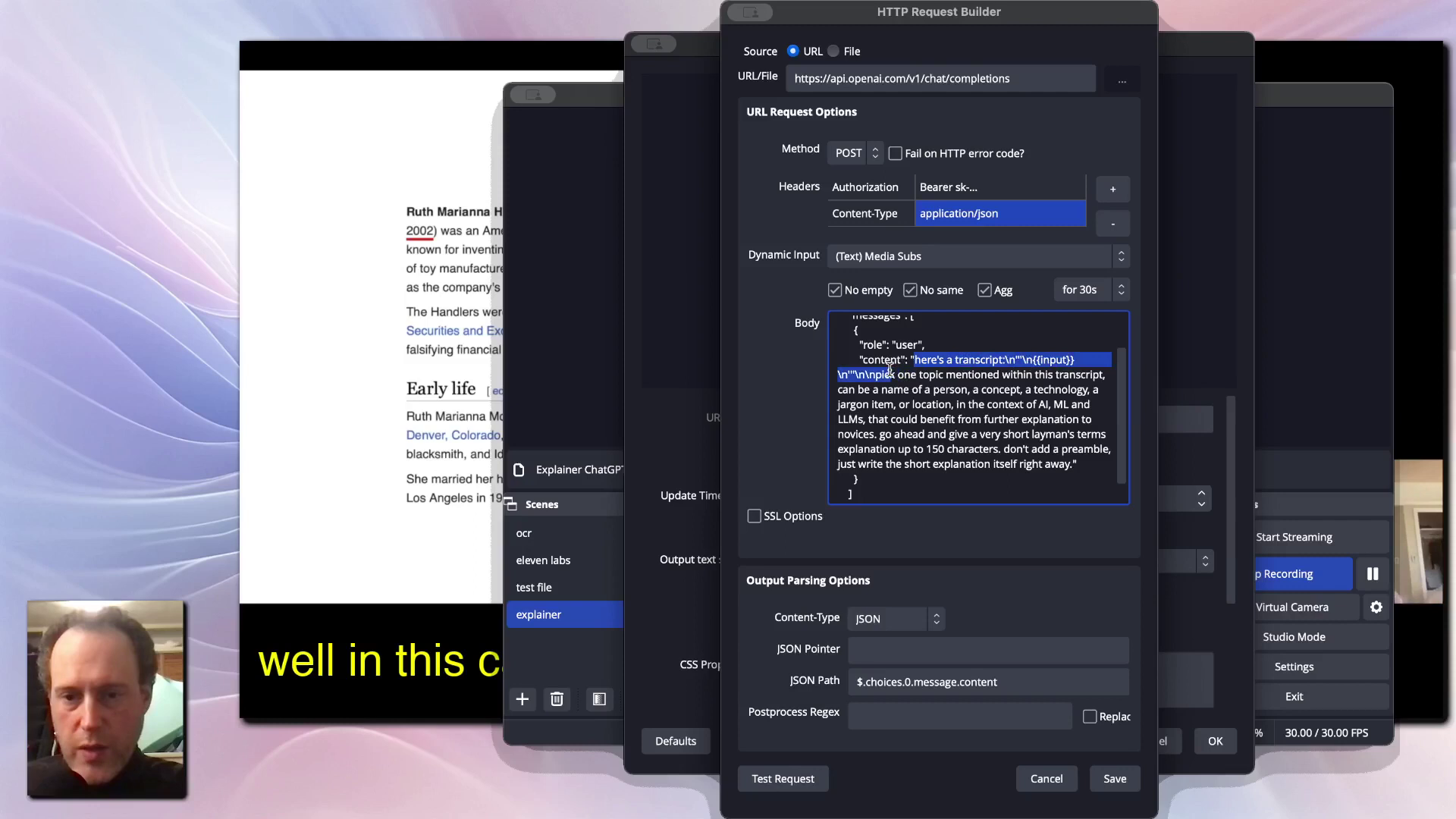
left_click(891, 370)
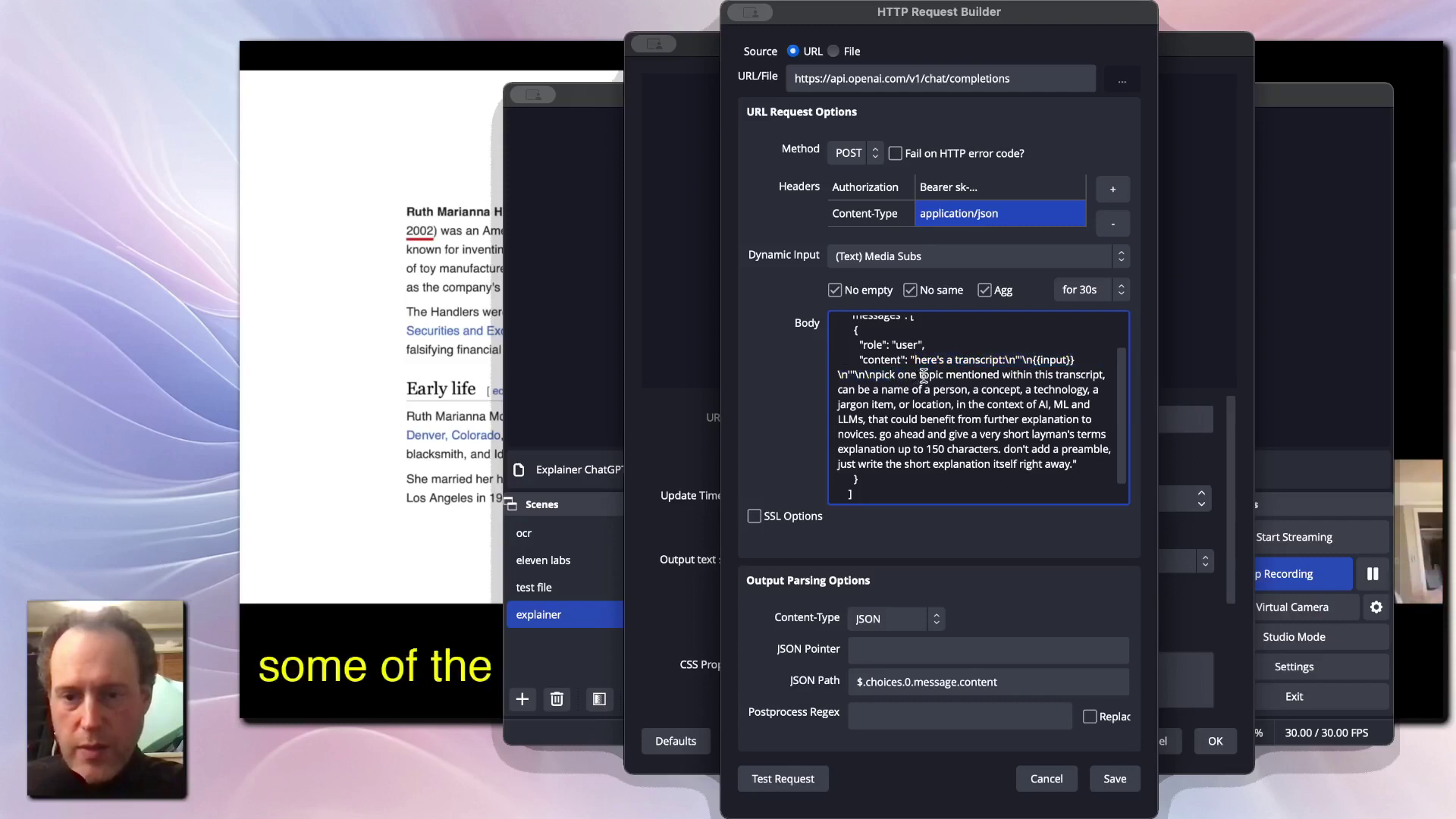
left_click_drag(924, 374, 907, 464)
left_click(907, 464)
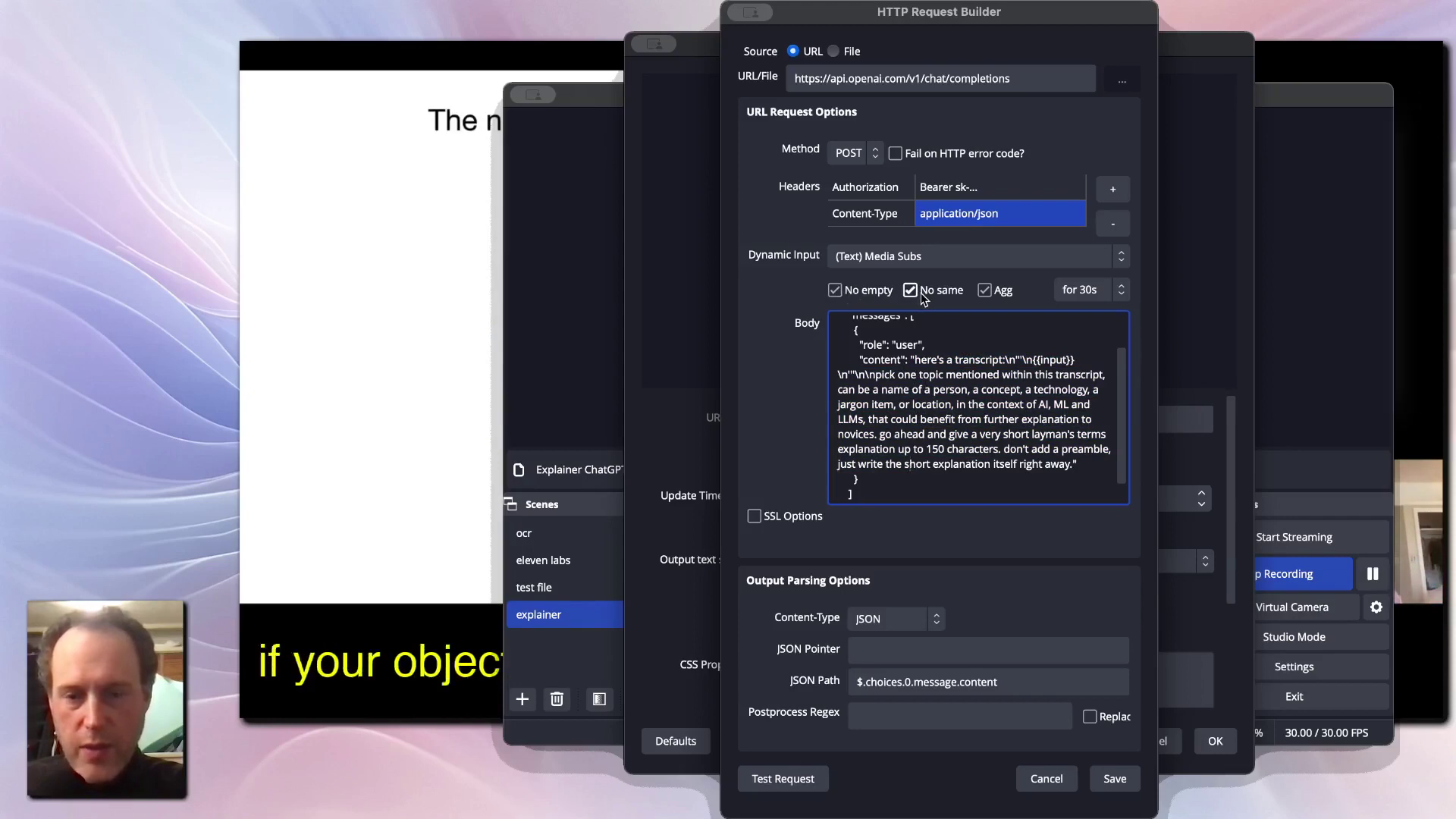
Step: Keep Media Subs as the dynamic input and check the $.choices.0.message.content JSON Path
left_click(1074, 296)
left_click(900, 256)
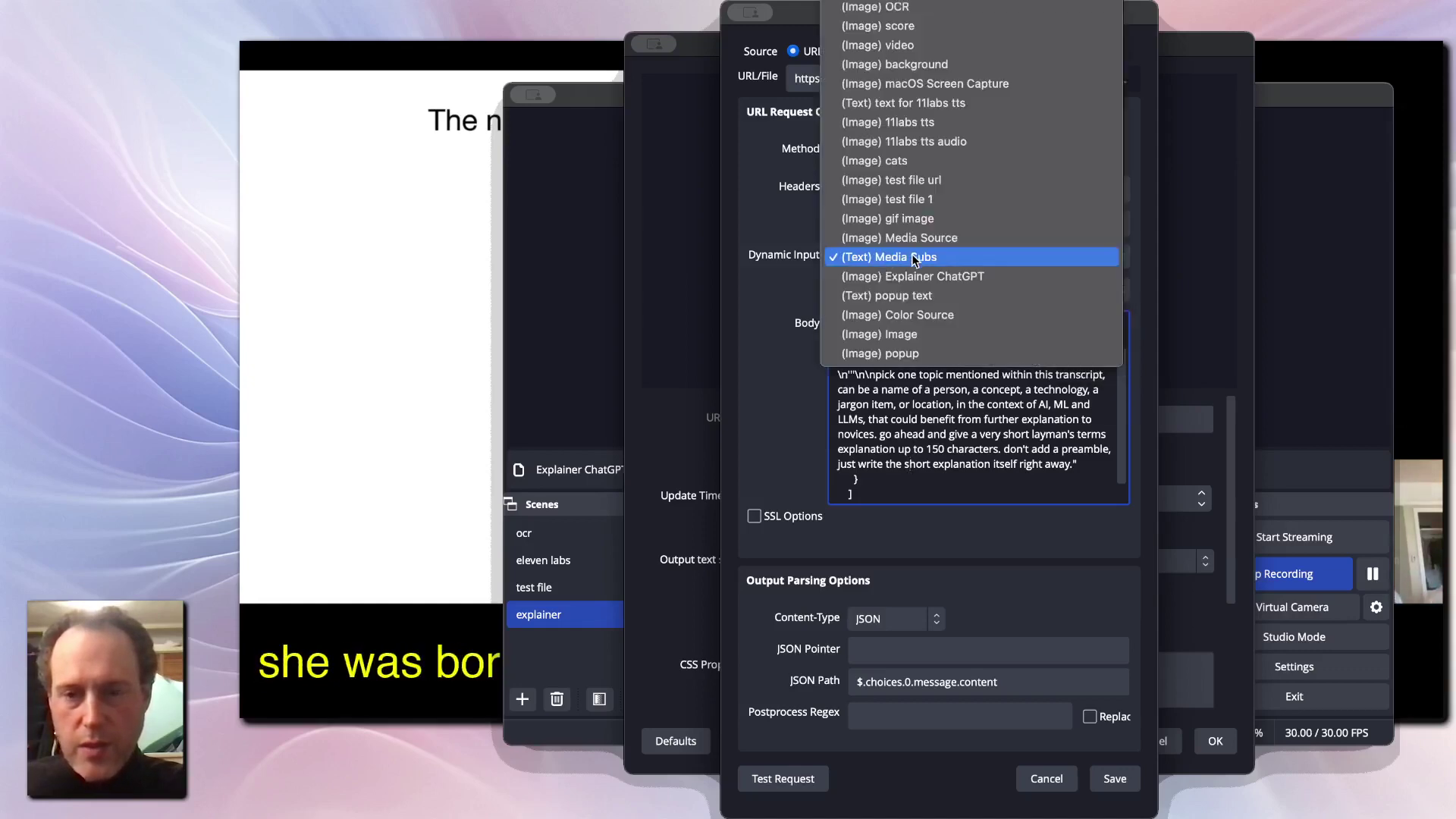
left_click(915, 259)
left_click_drag(857, 358, 921, 436)
left_click(921, 437)
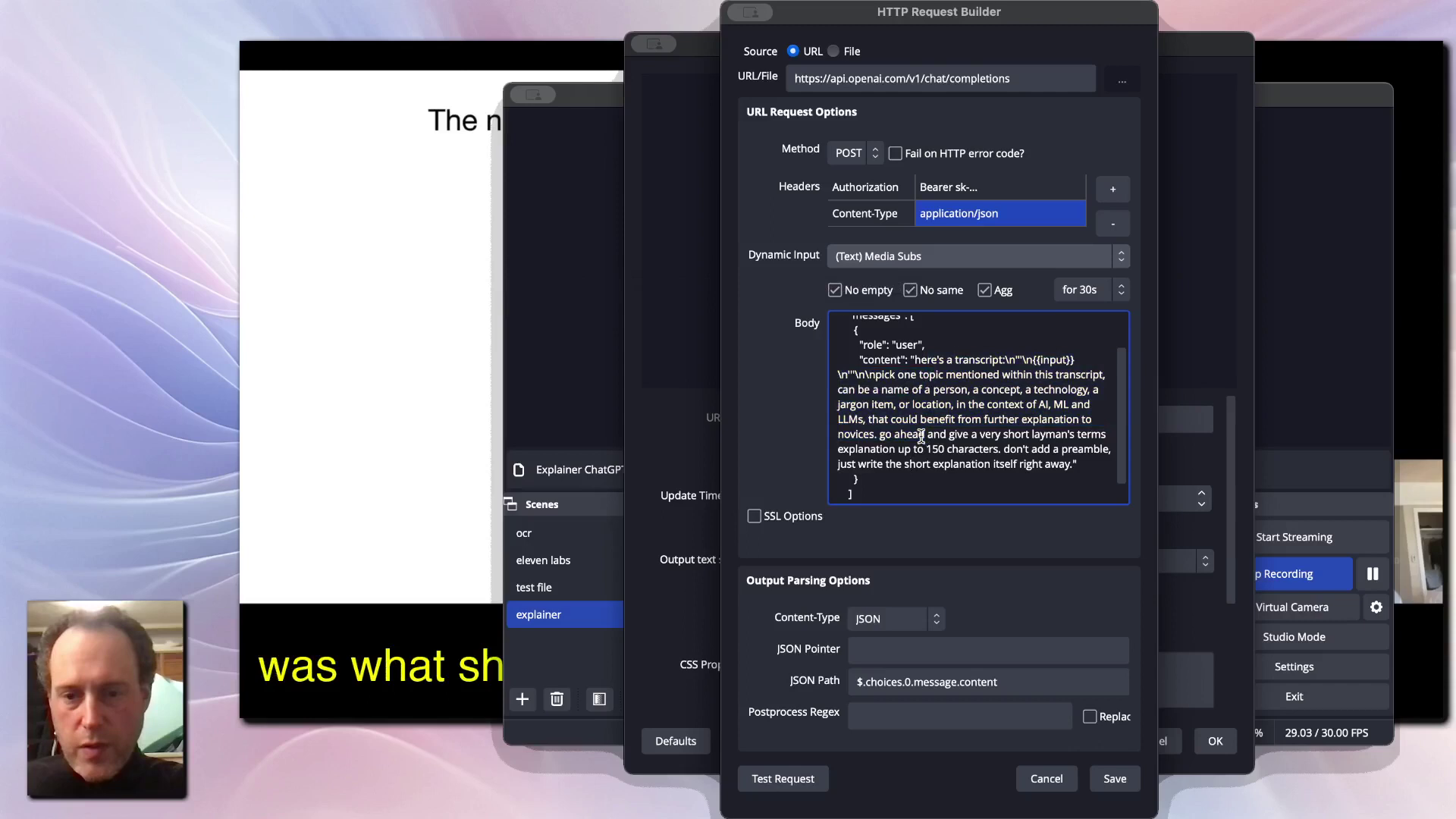
left_click(901, 681)
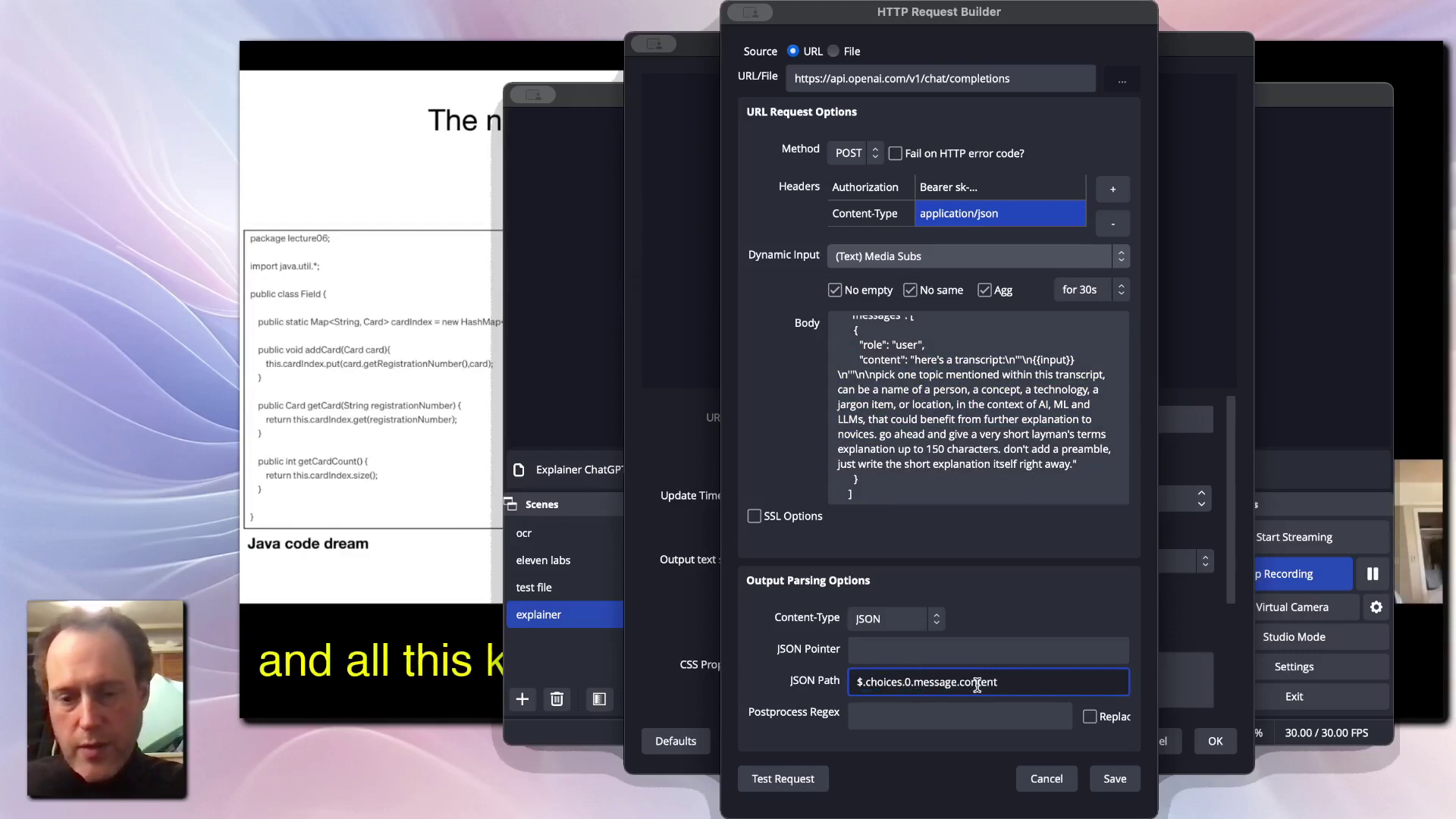
scroll(956, 402, "down", 1)
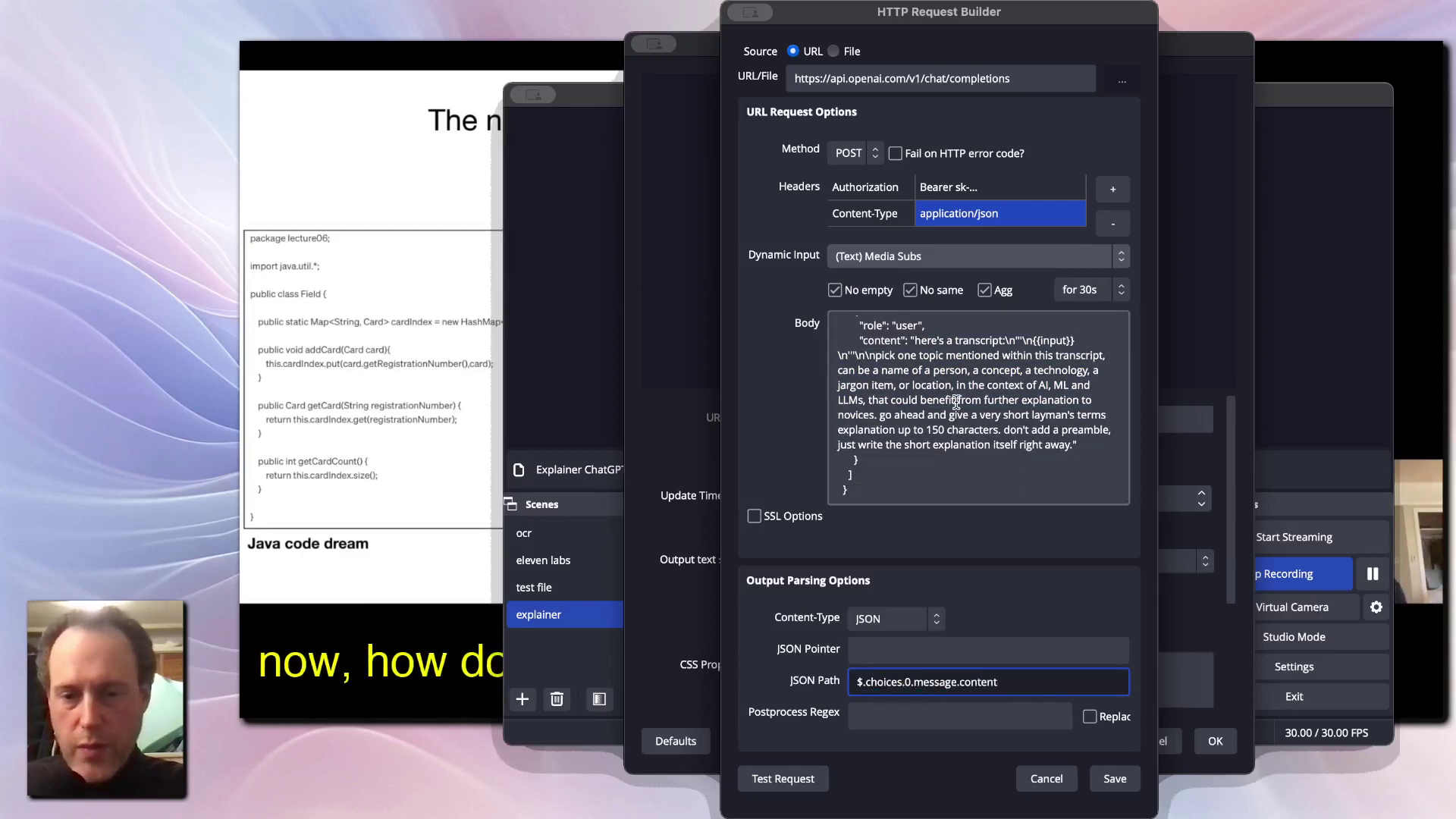
scroll(957, 402, "up", 4)
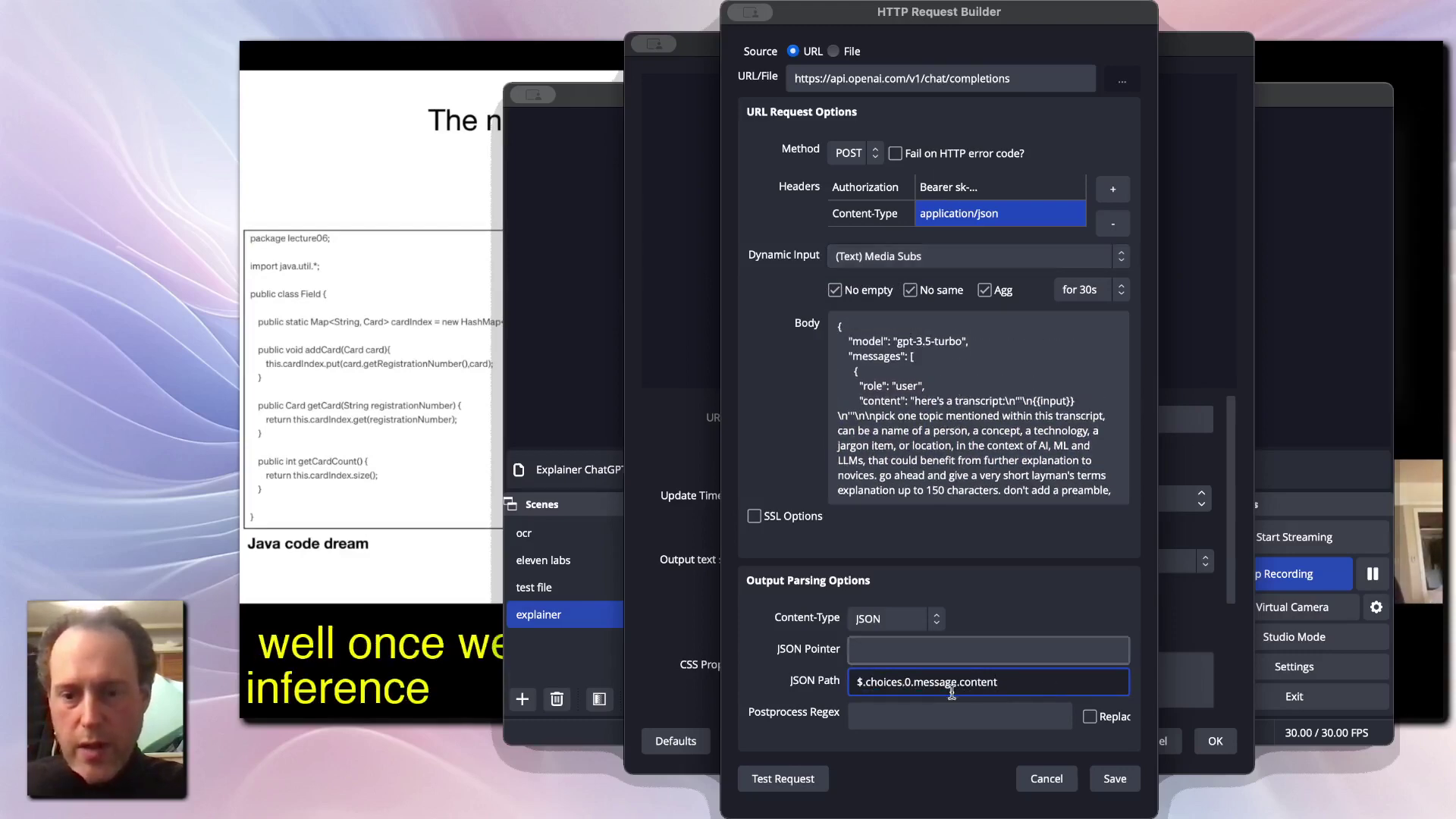
Step: Close the request builder and keep (Text) popup text as the output source
key("Escape")
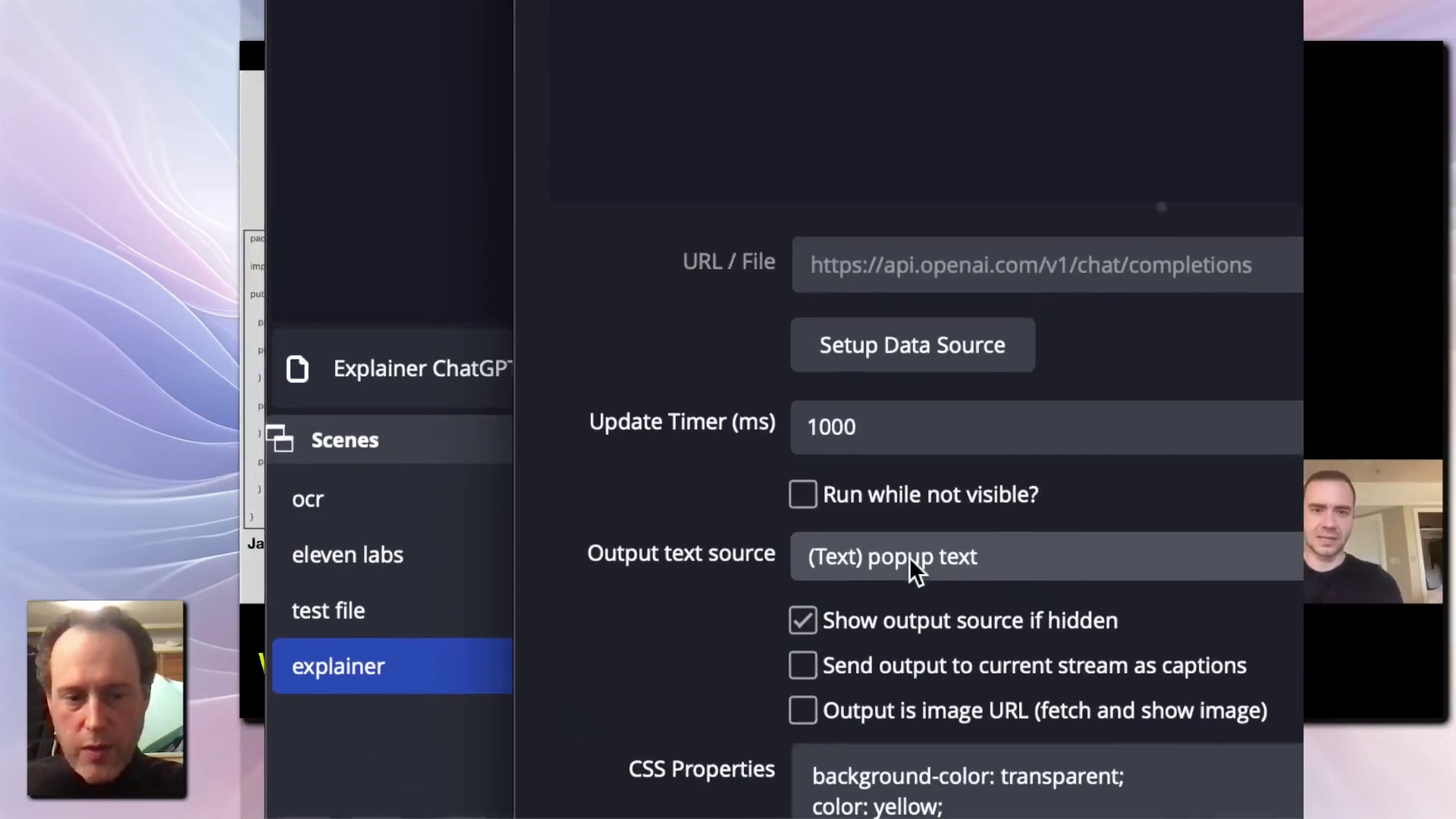
left_click(817, 561)
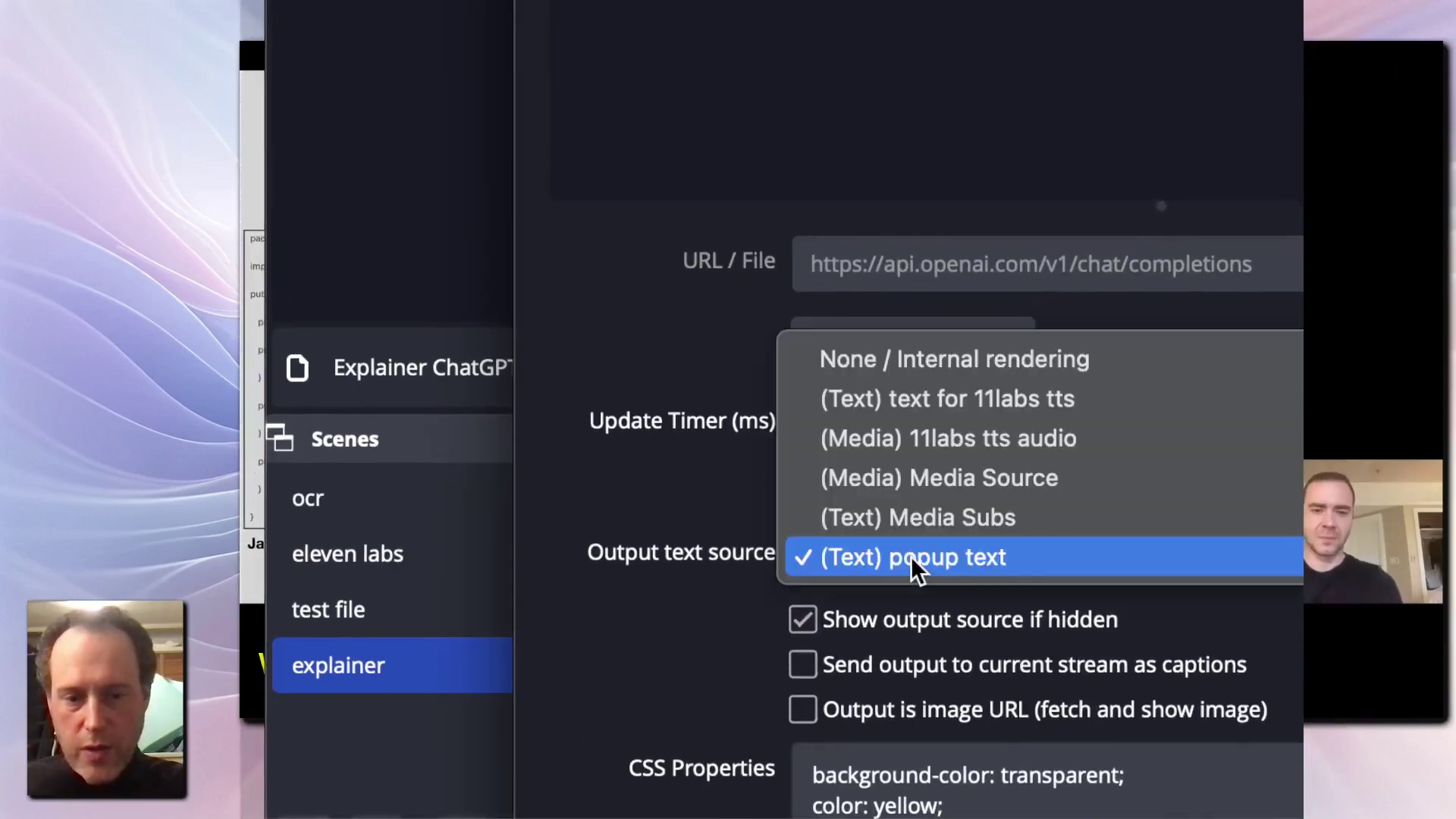
left_click(957, 558)
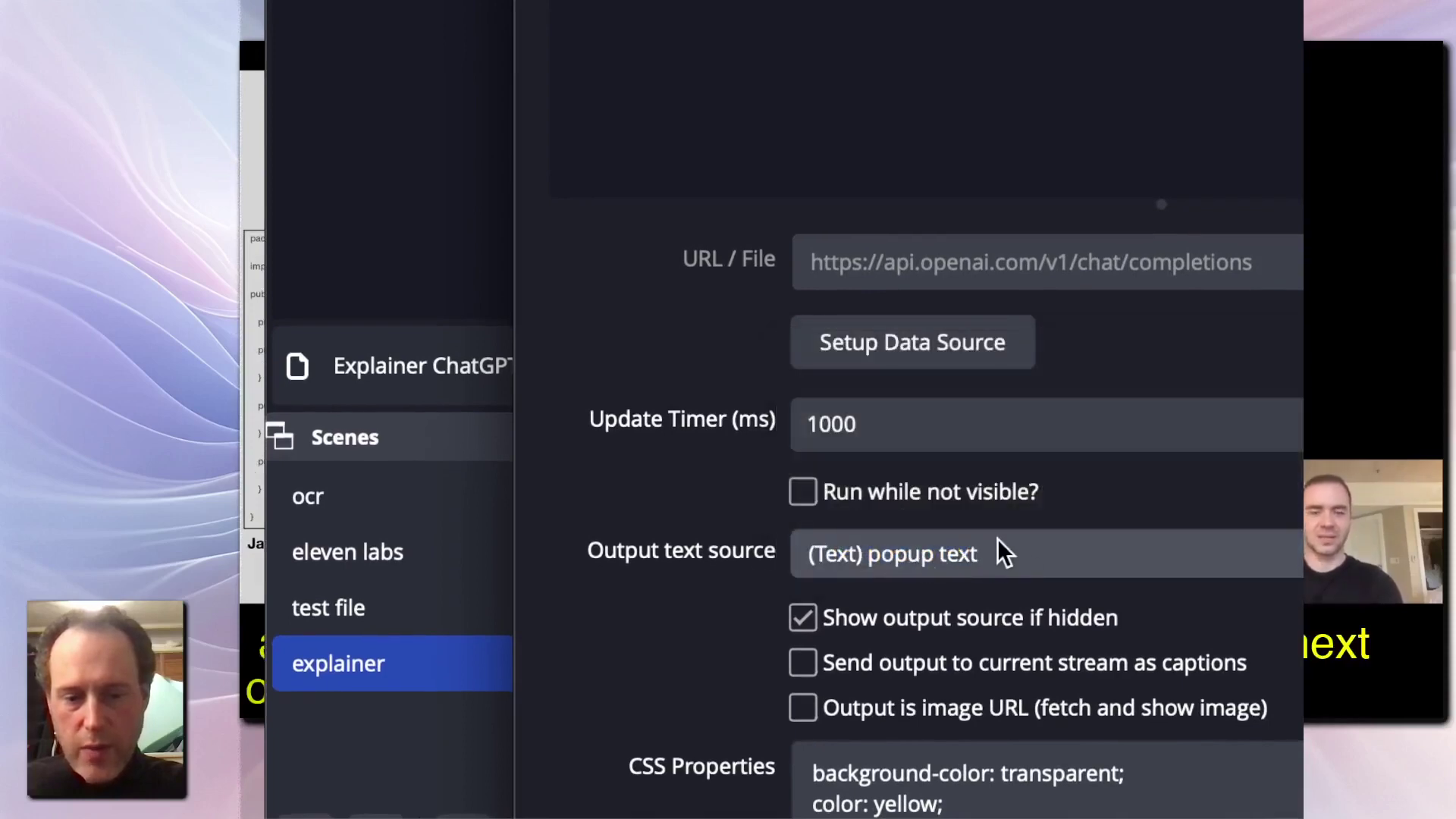
Step: Close the properties and test the popup text visibility by hiding and reshowing it
key("Return")
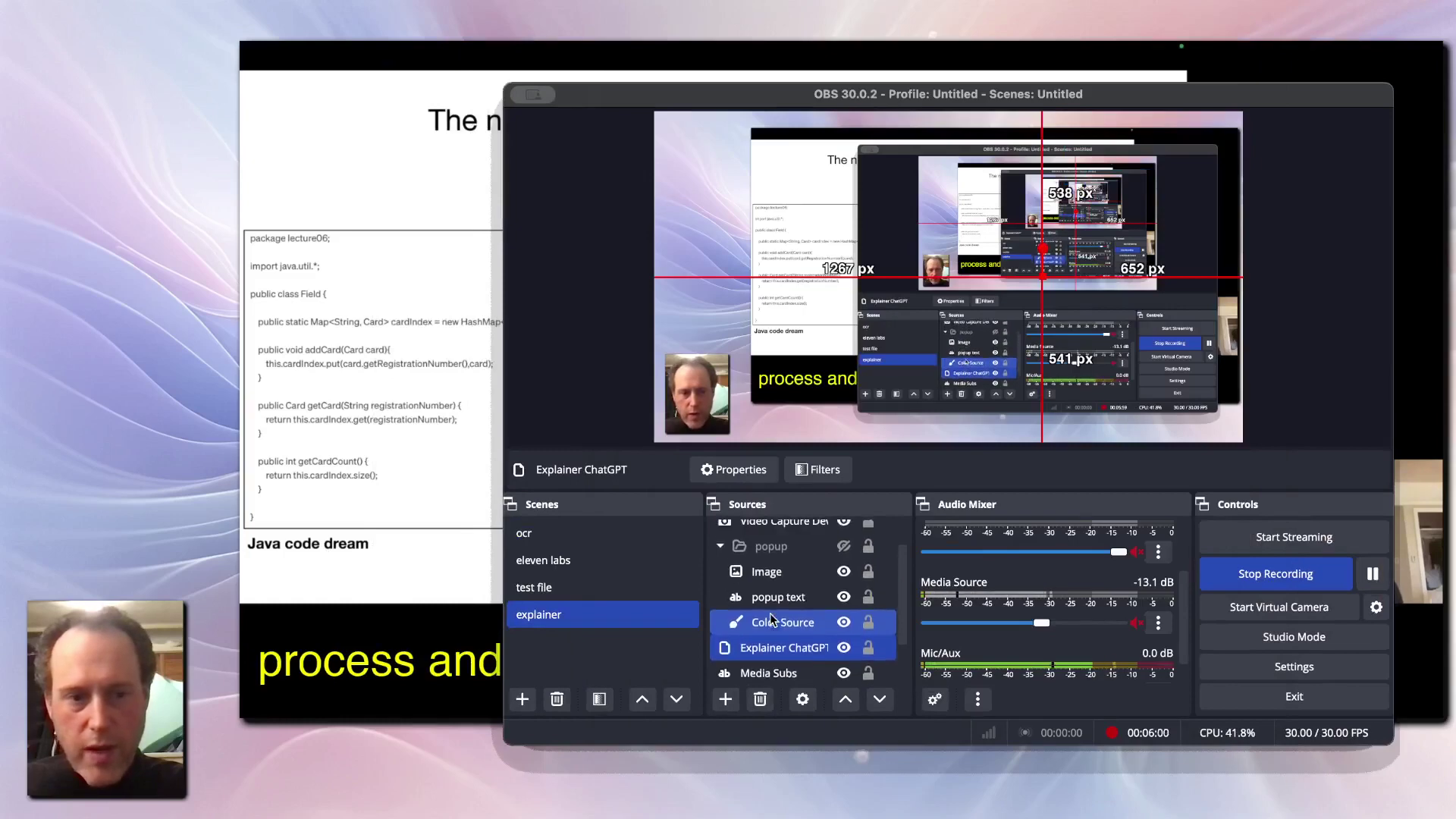
scroll(771, 616, "up", 2)
scroll(771, 616, "down", 3)
scroll(771, 613, "up", 2)
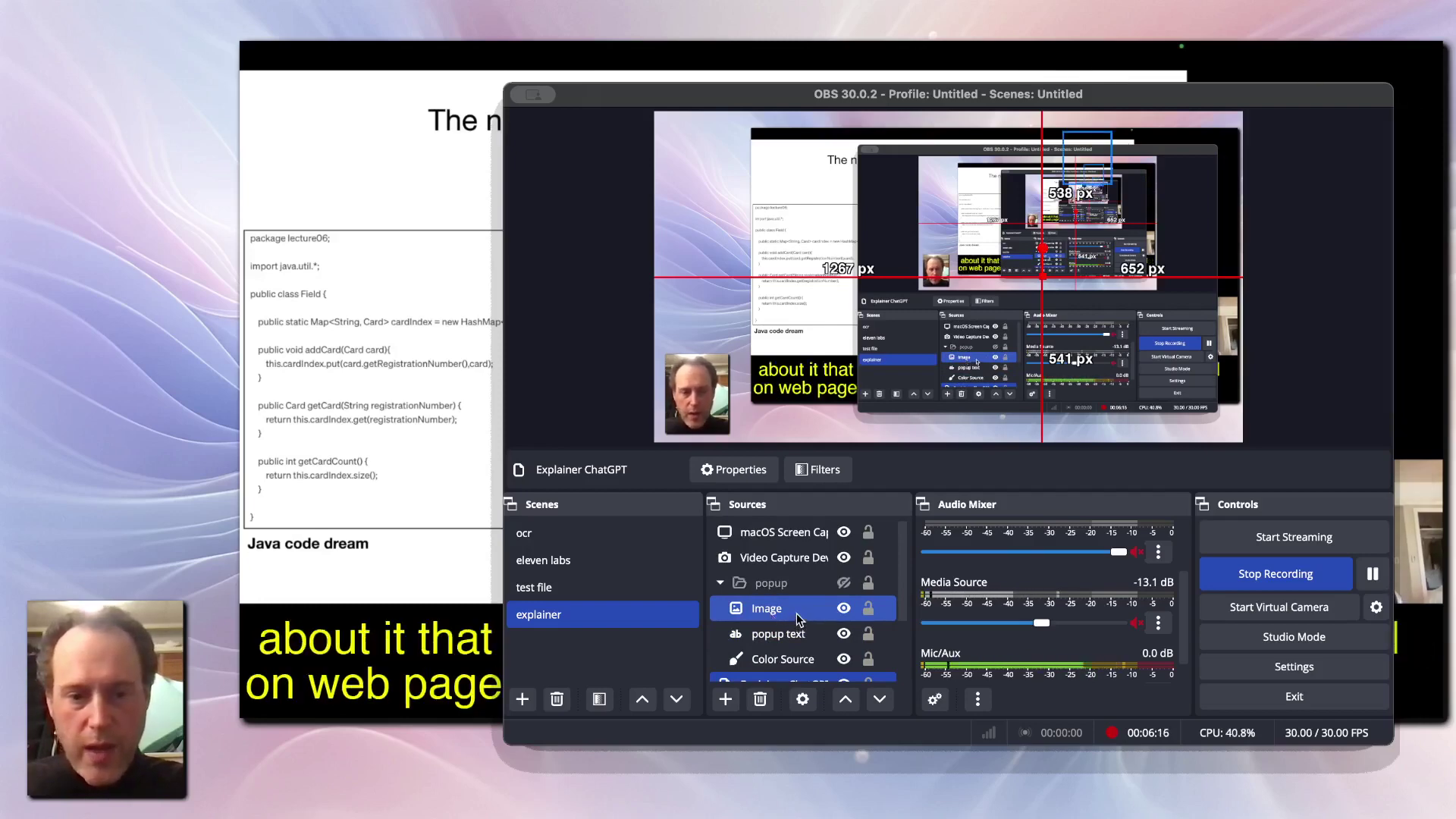
left_click(786, 584)
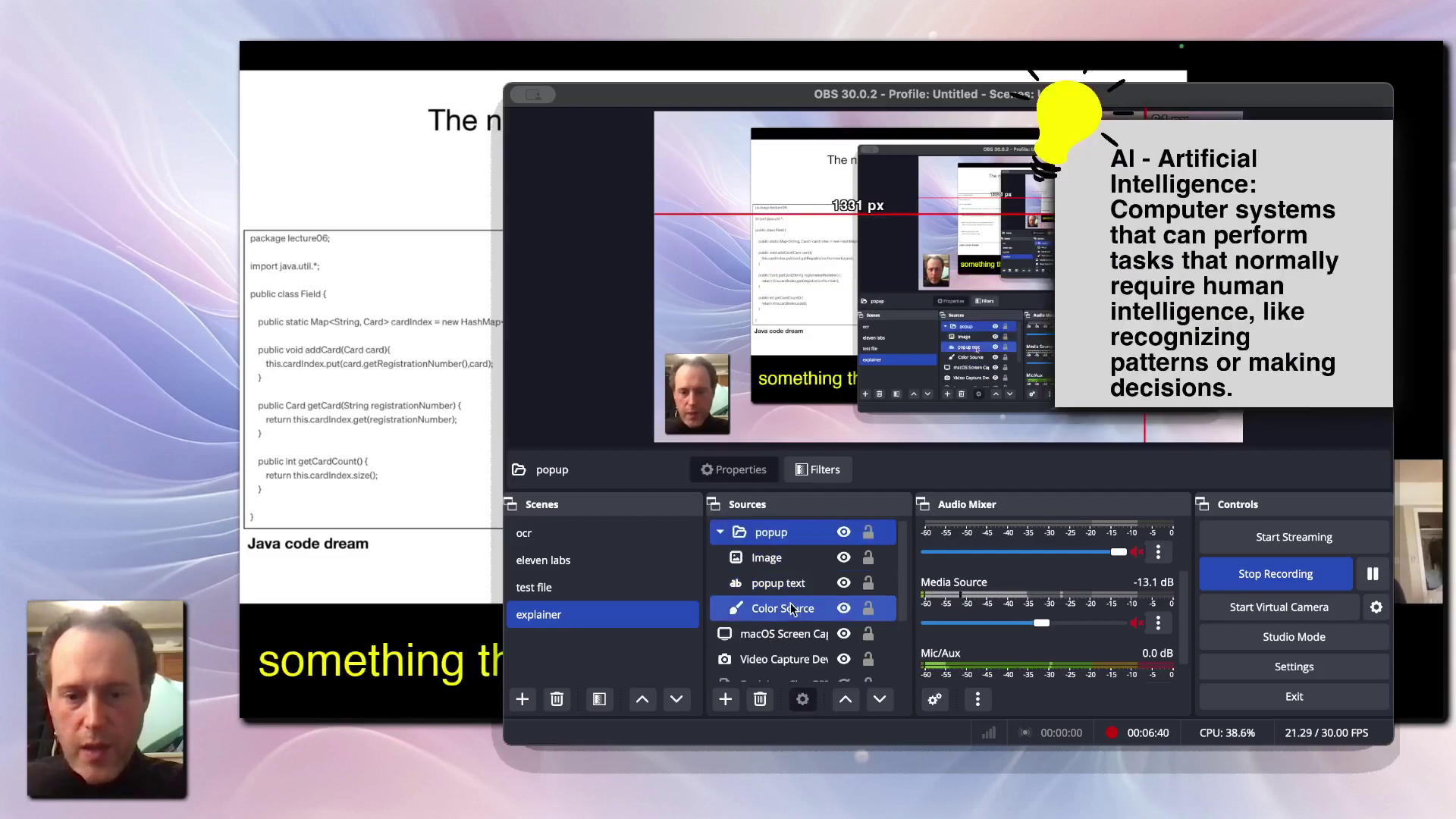
left_click(834, 608)
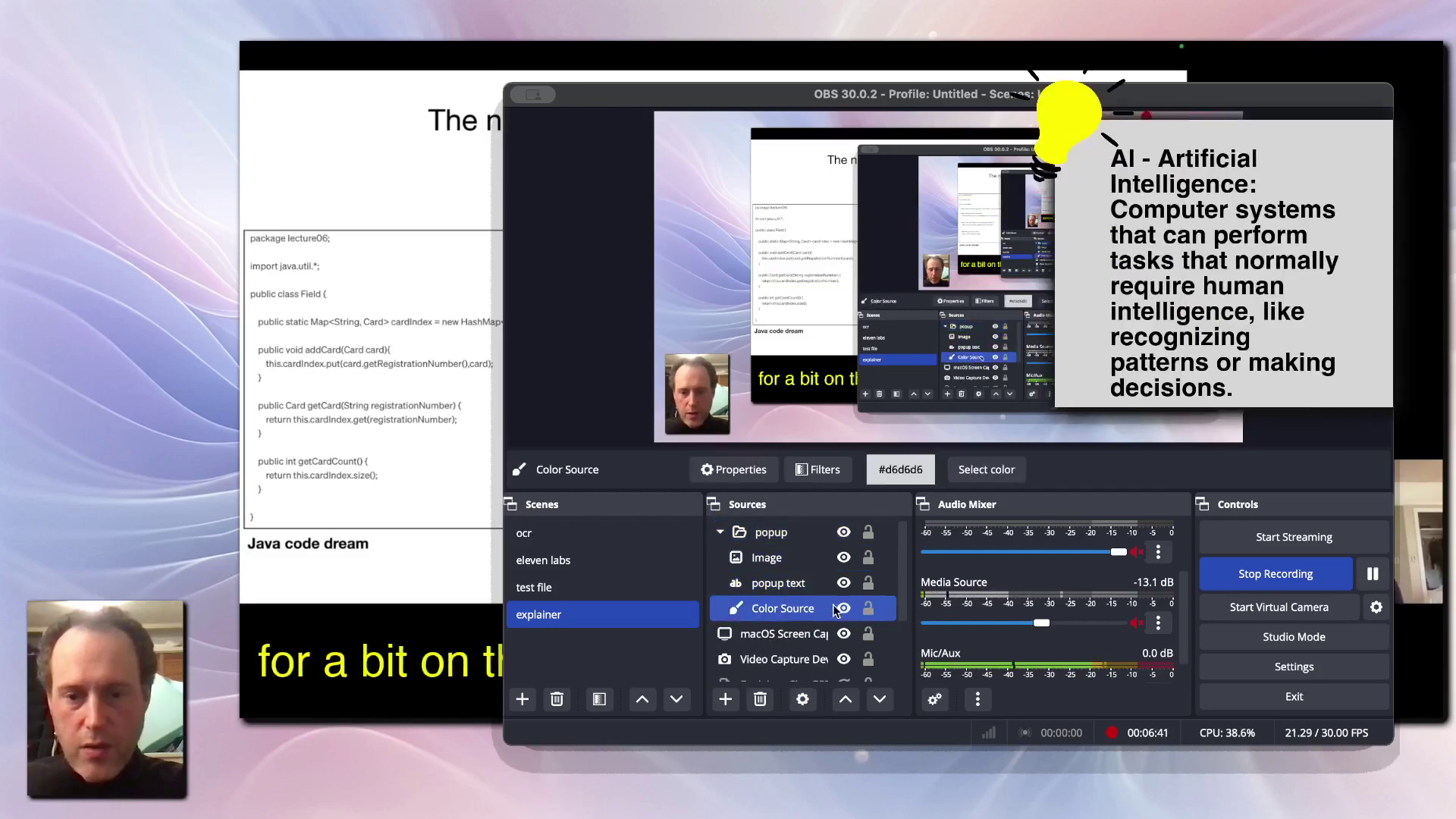
left_click(847, 585, "shift")
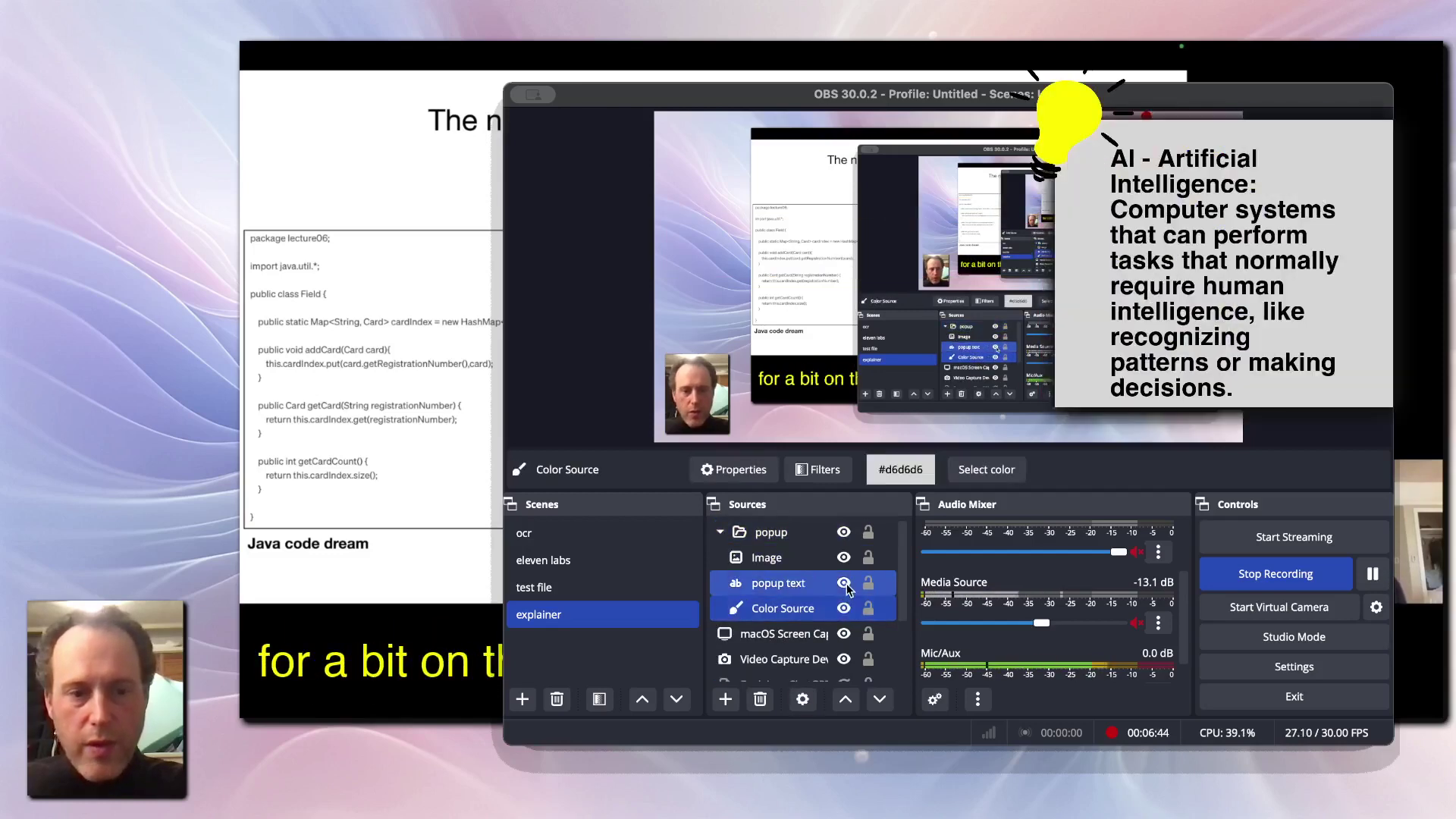
left_click(846, 584)
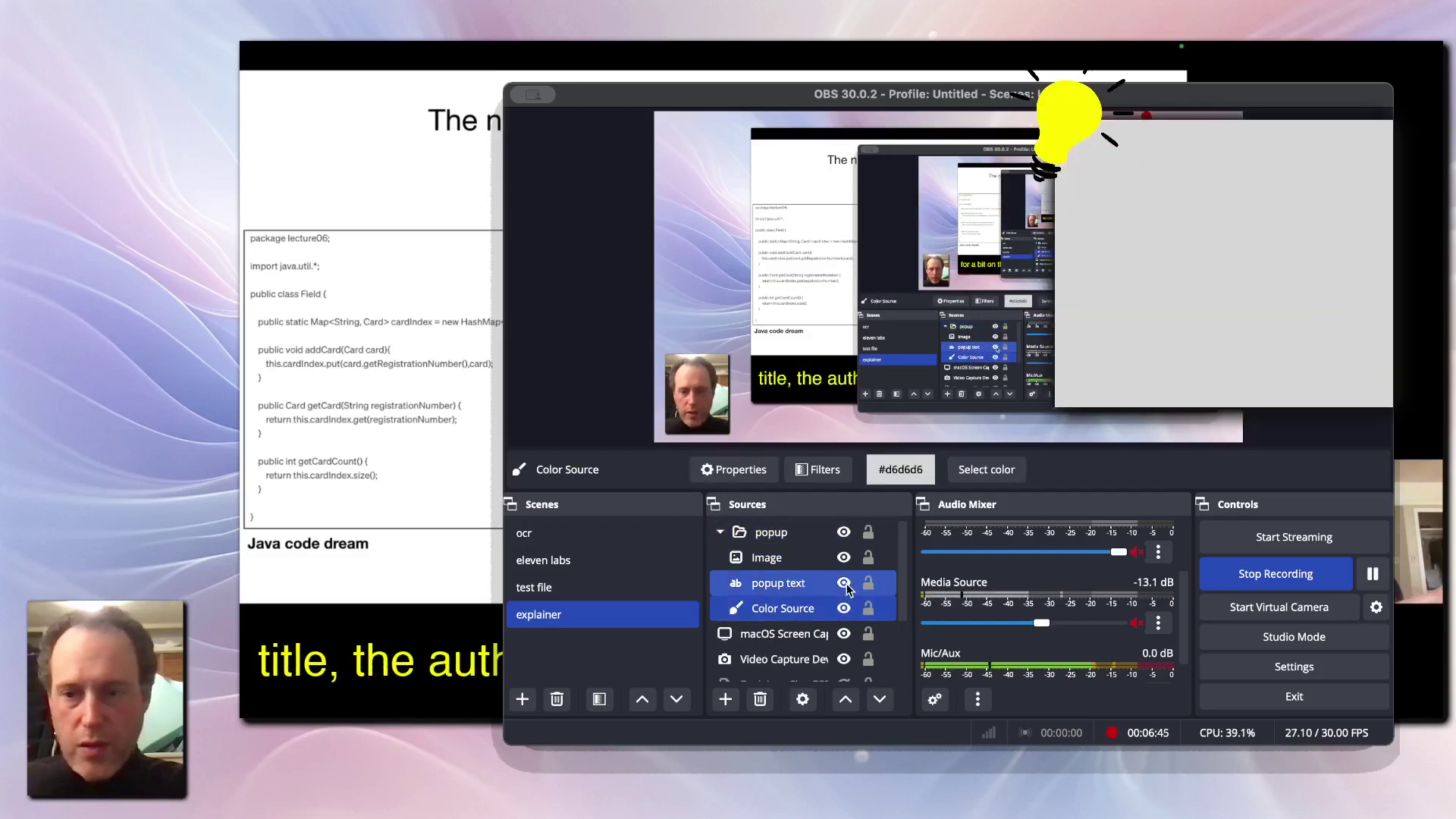
left_click(847, 584)
Step: Toggle the lightbulb image off and on, then hide the whole popup group
left_click(842, 562, "super")
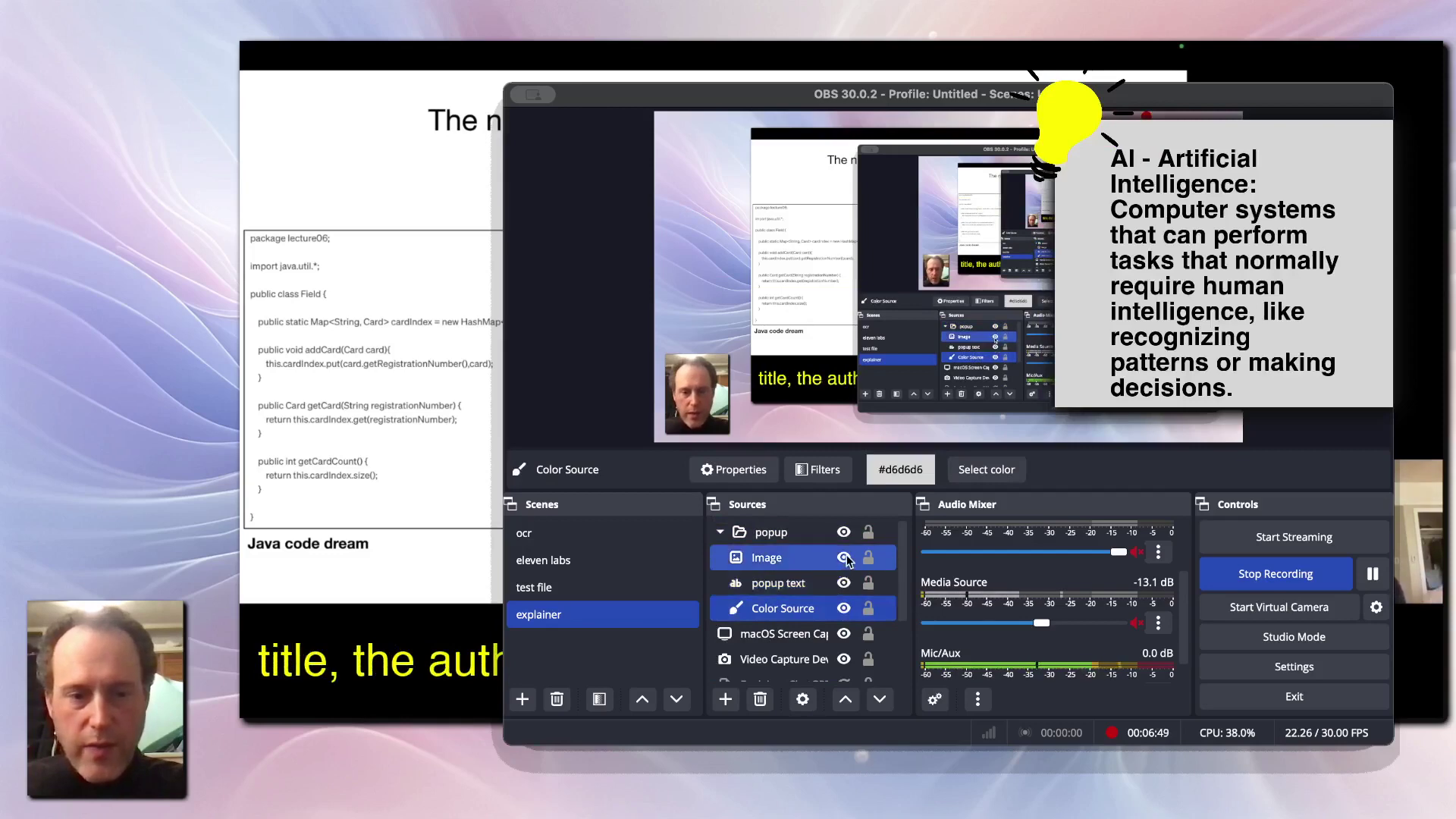
left_click(847, 556)
left_click(847, 556)
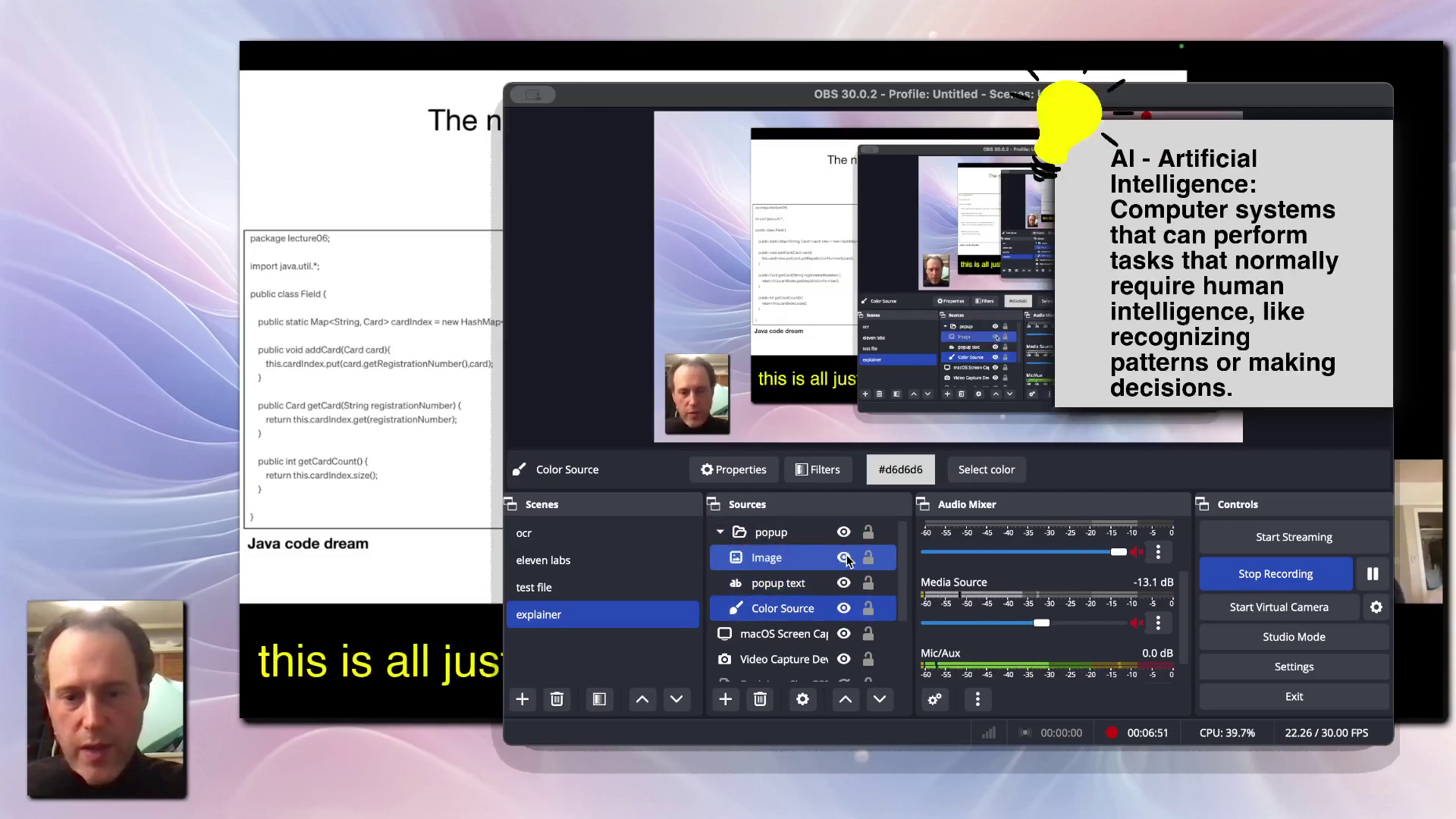
left_click(798, 585, "shift")
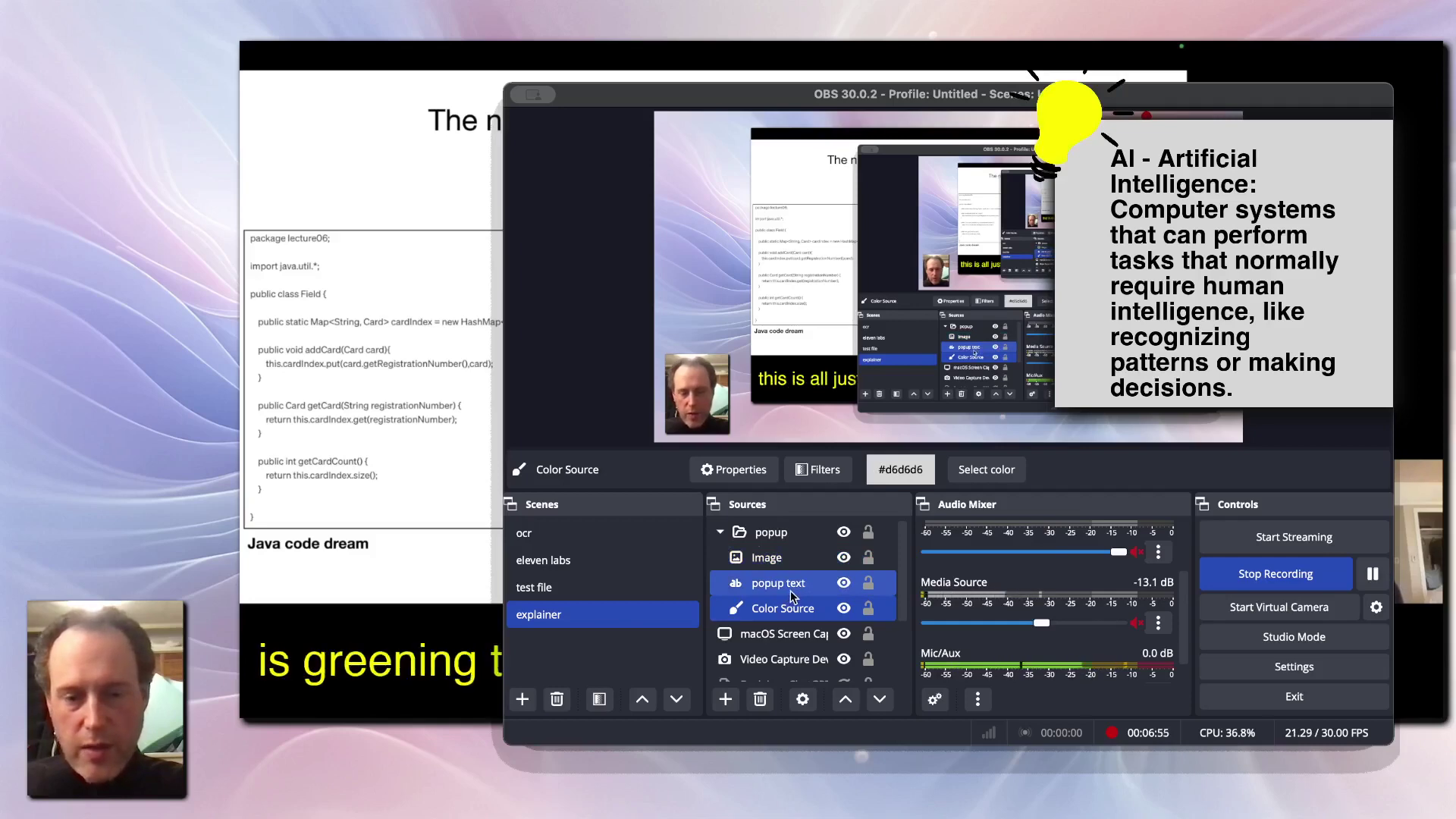
left_click(790, 610)
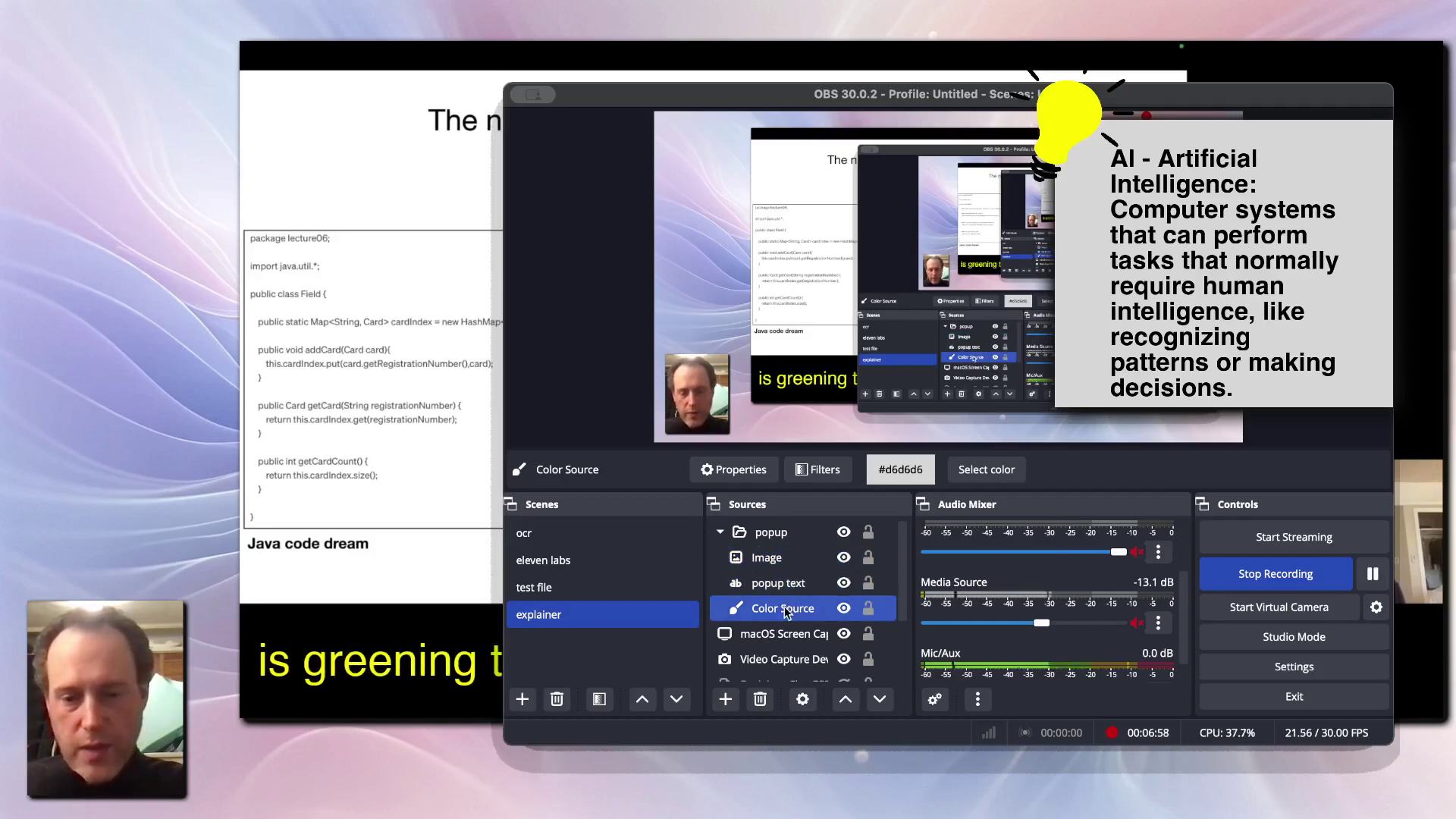
left_click(807, 534)
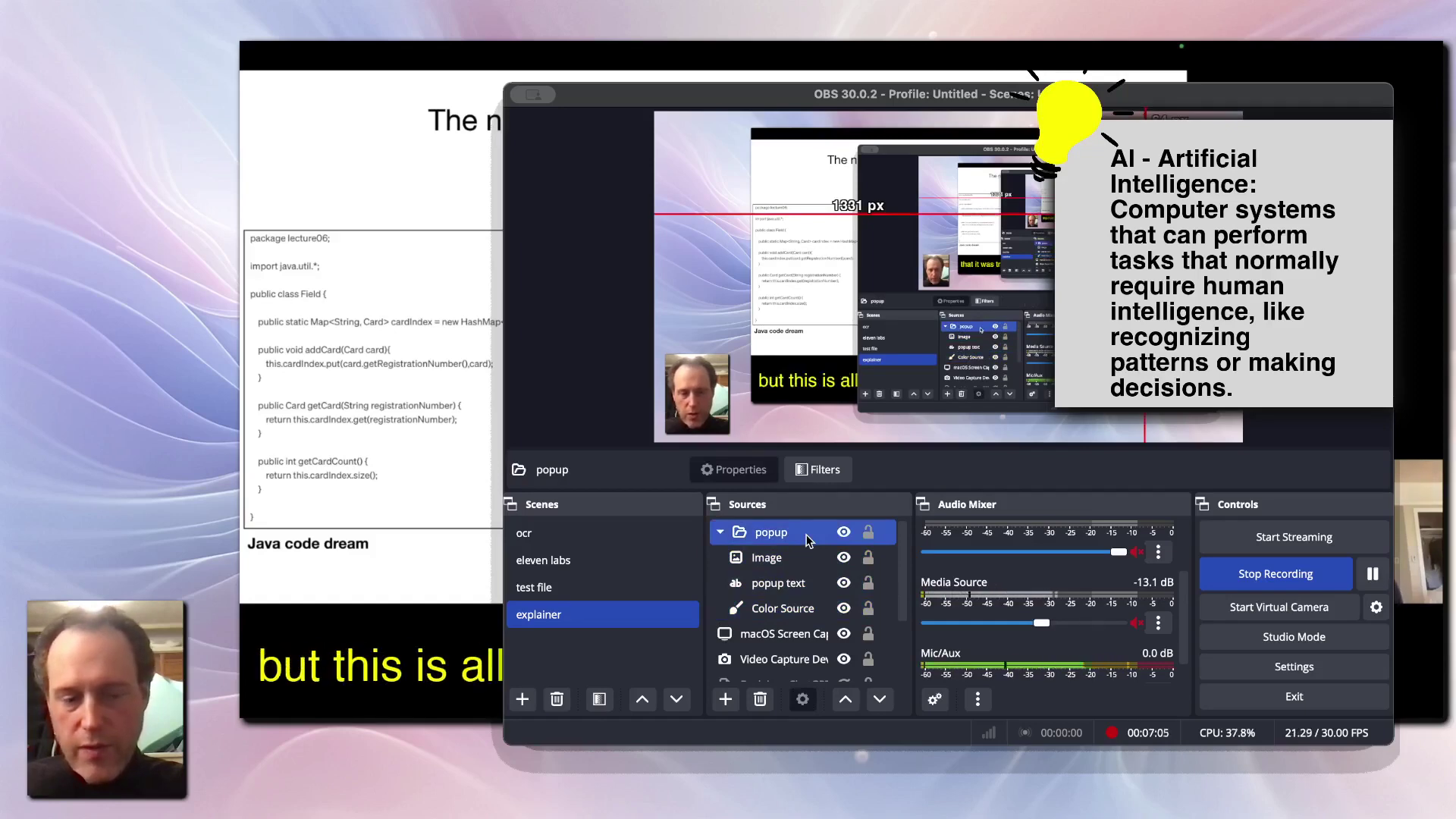
left_click(843, 532)
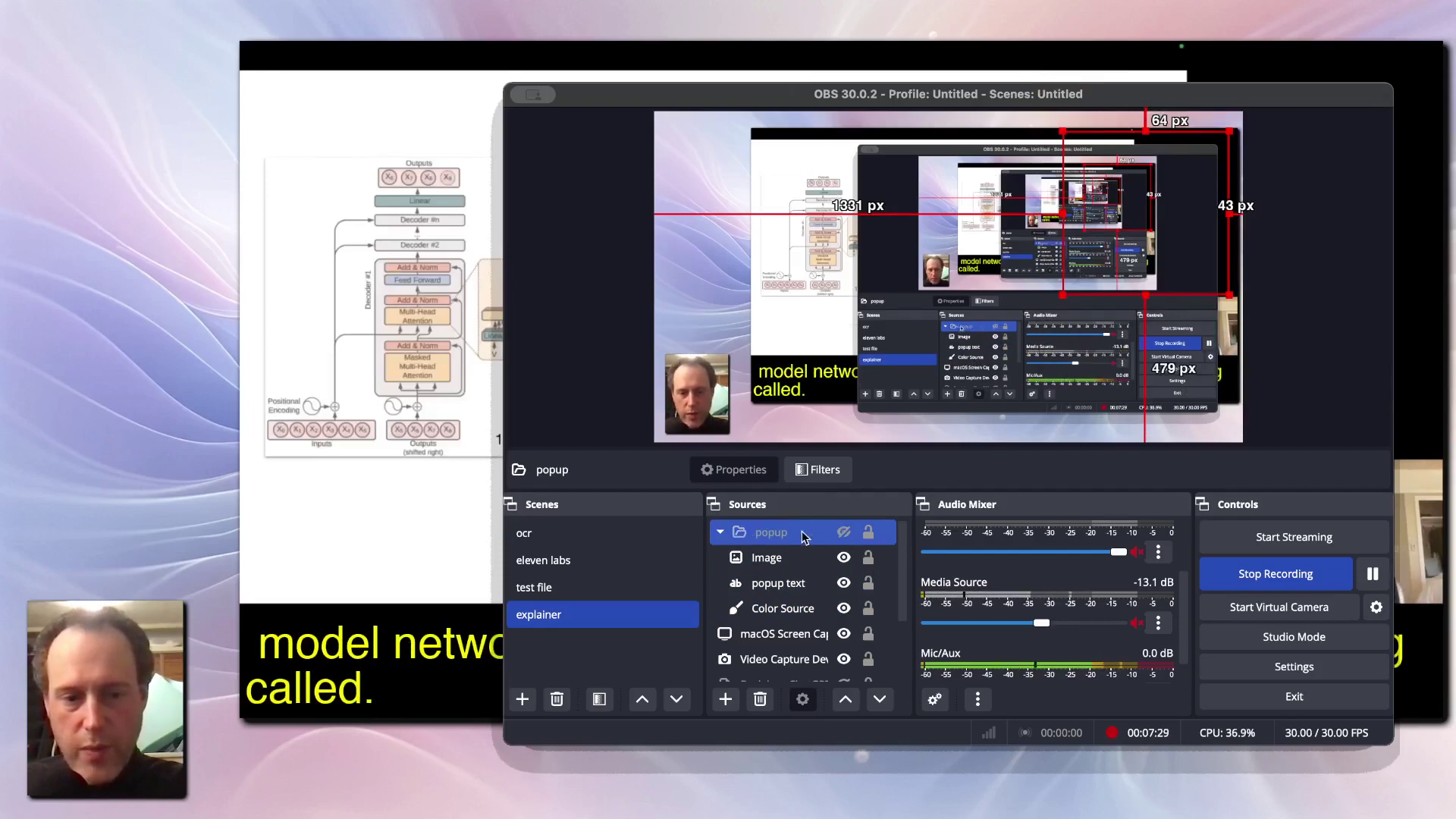
Step: Review Macro 1's popup-text-changed condition and its show, wait 8 seconds, hide actions
left_click(801, 584)
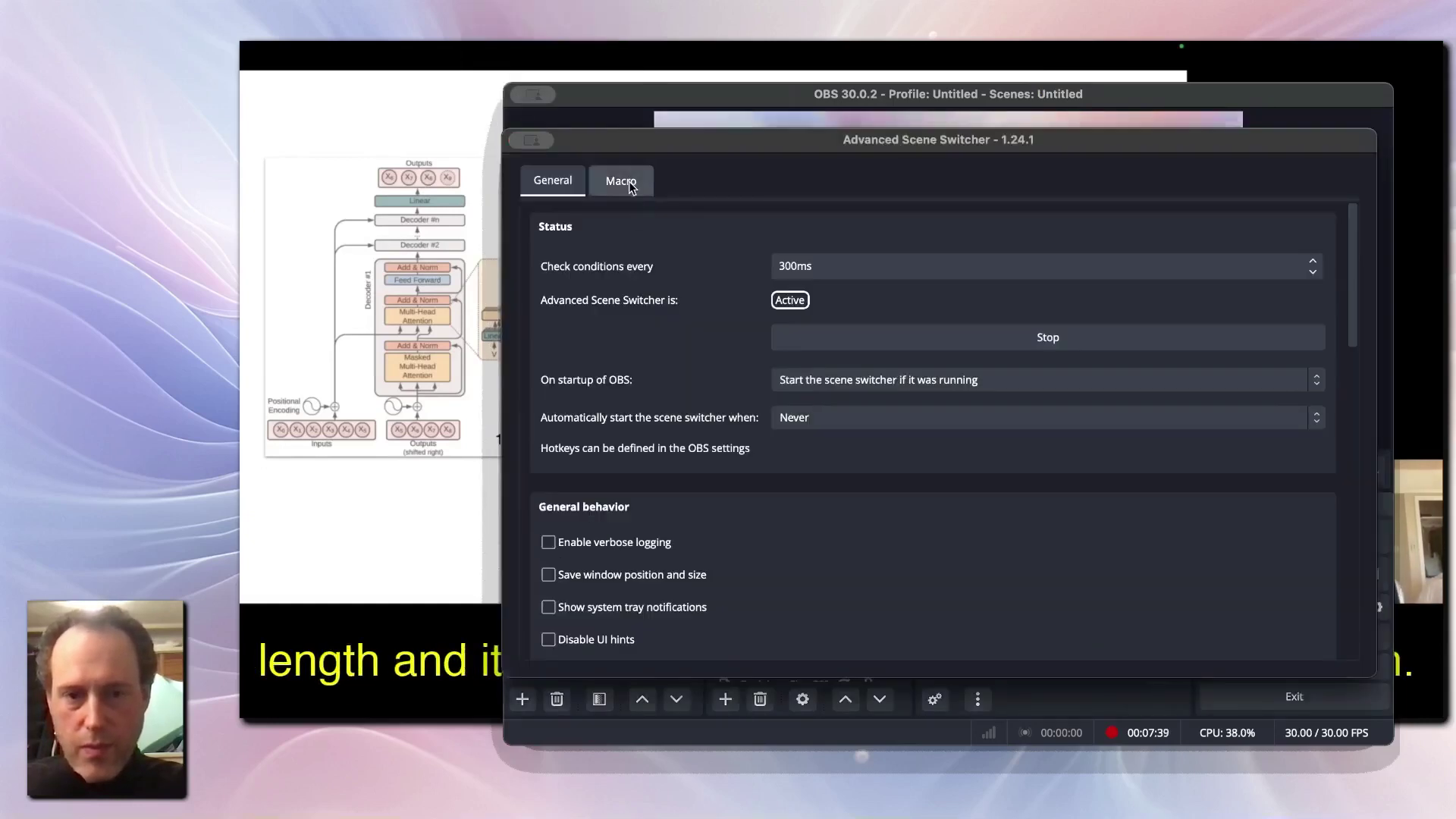
left_click(621, 180)
left_click(589, 267)
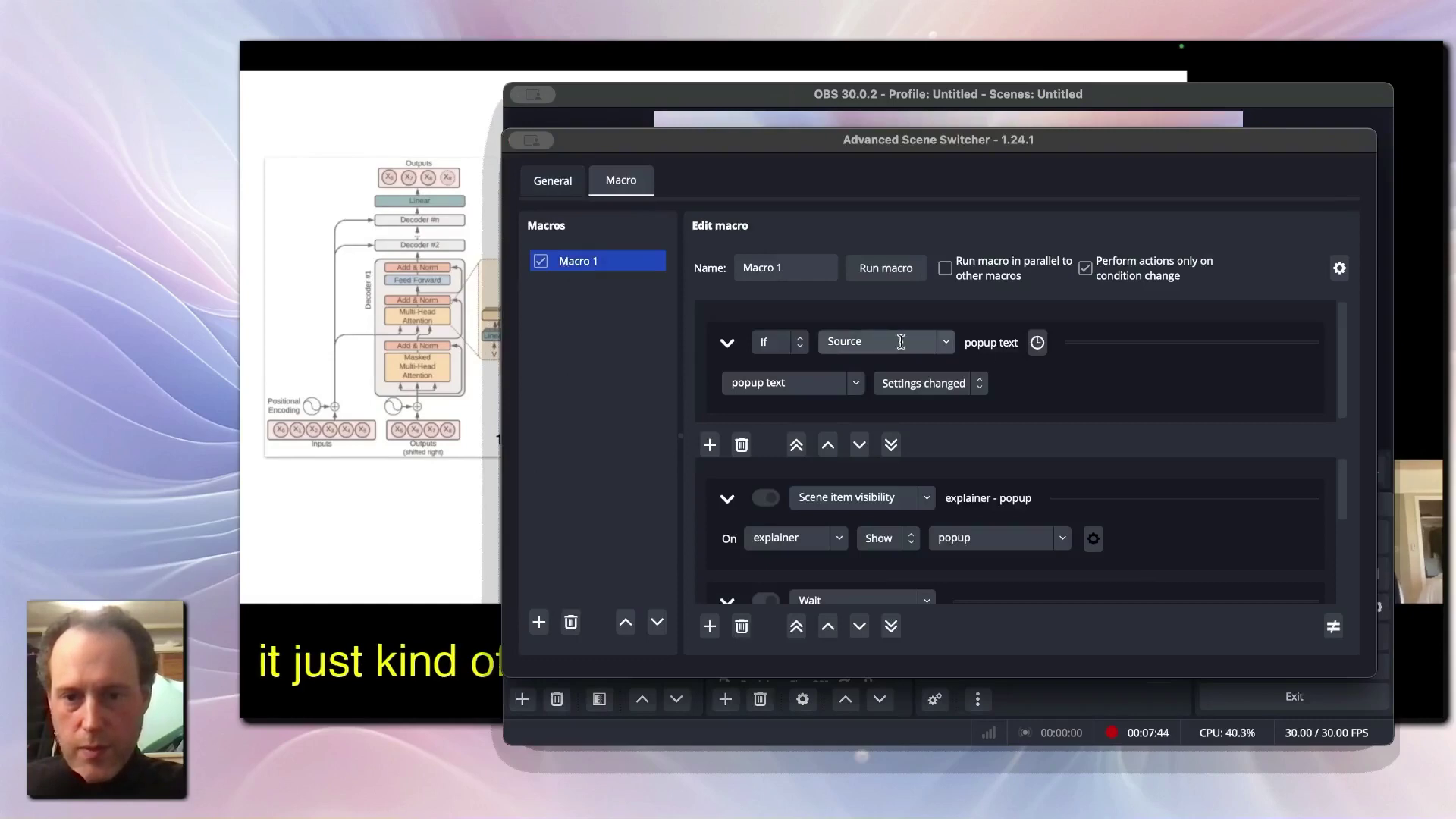
left_click(946, 342)
left_click(992, 349)
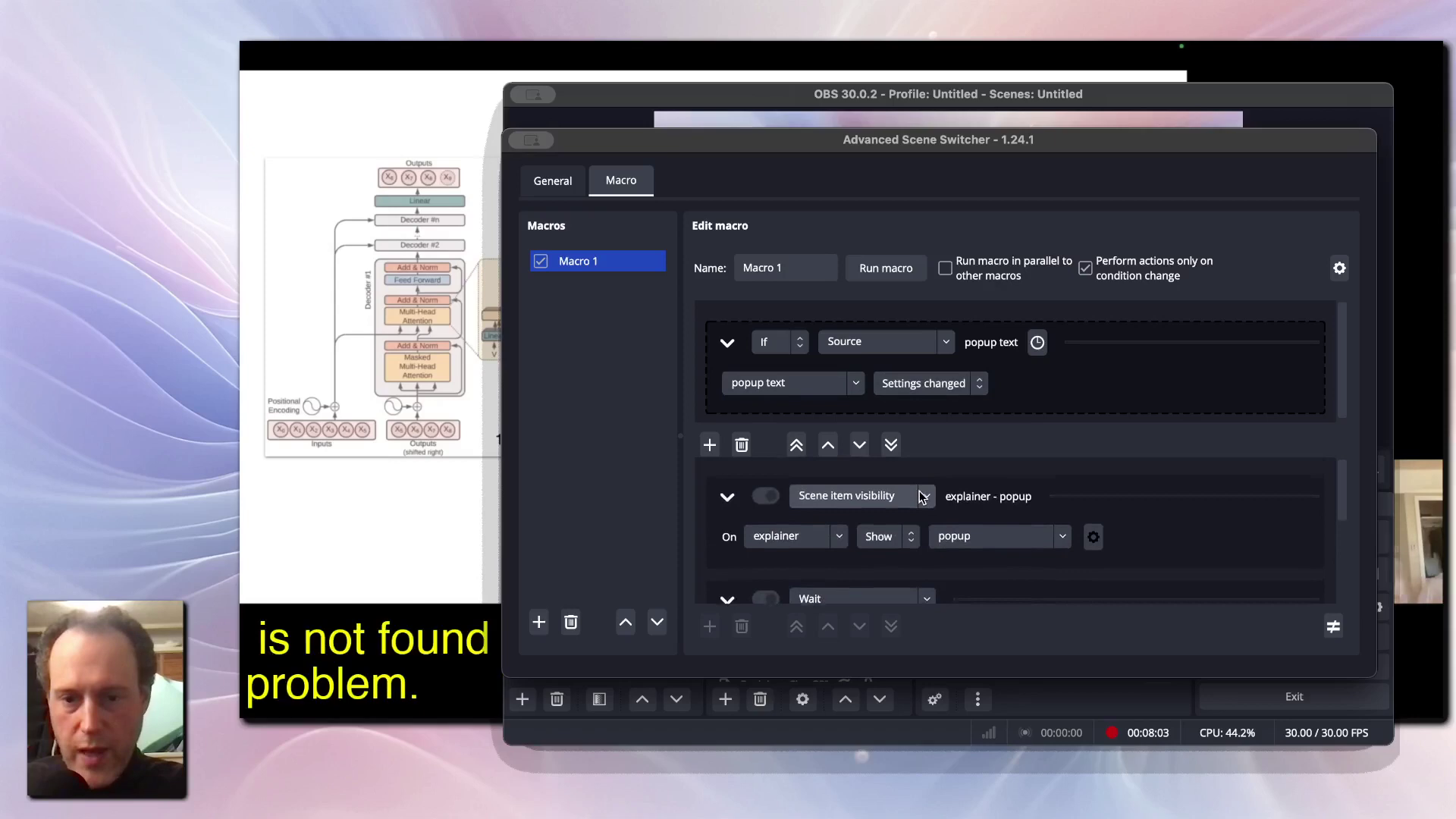
scroll(846, 490, "down", 1)
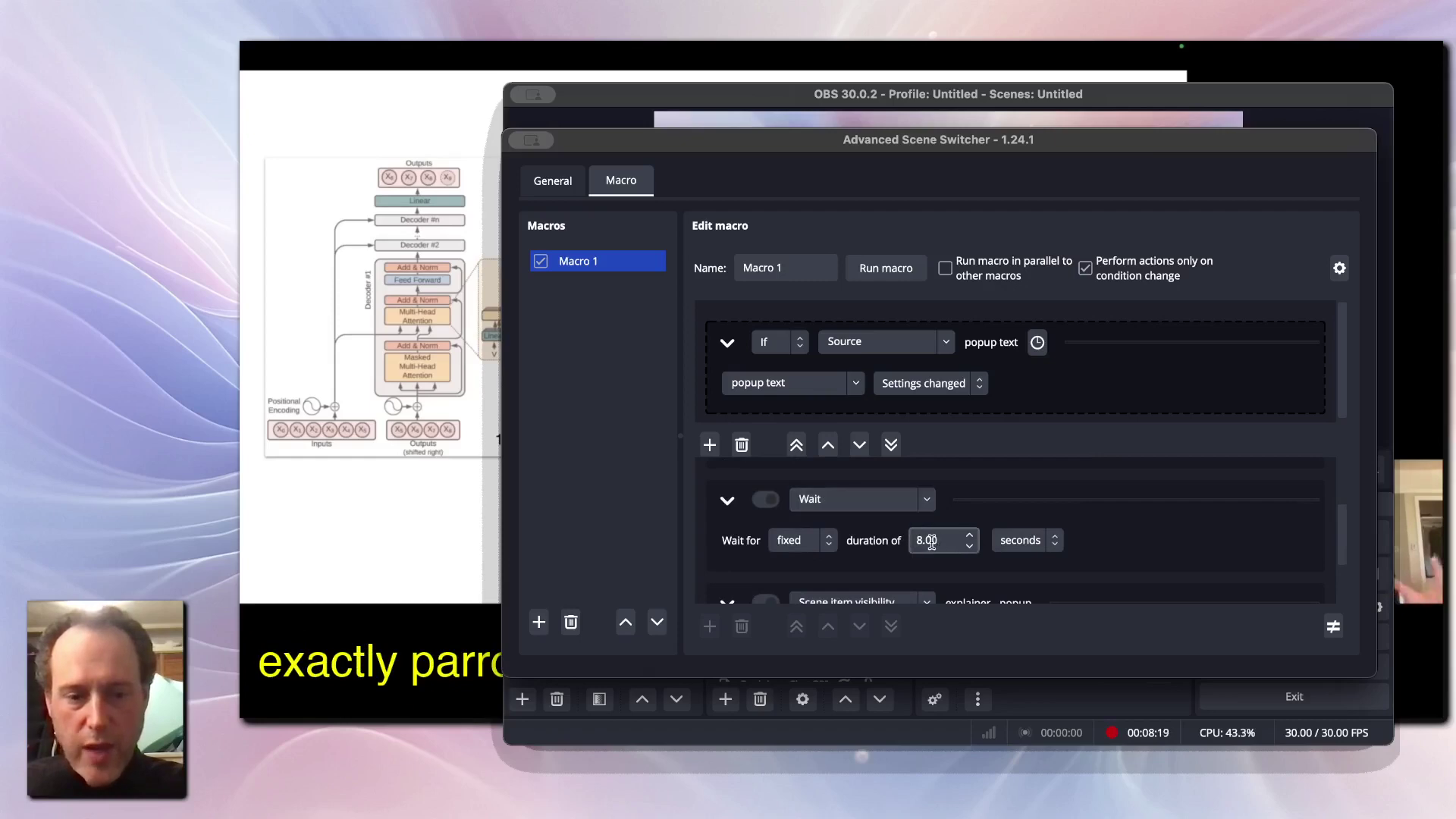
scroll(950, 540, "down", 2)
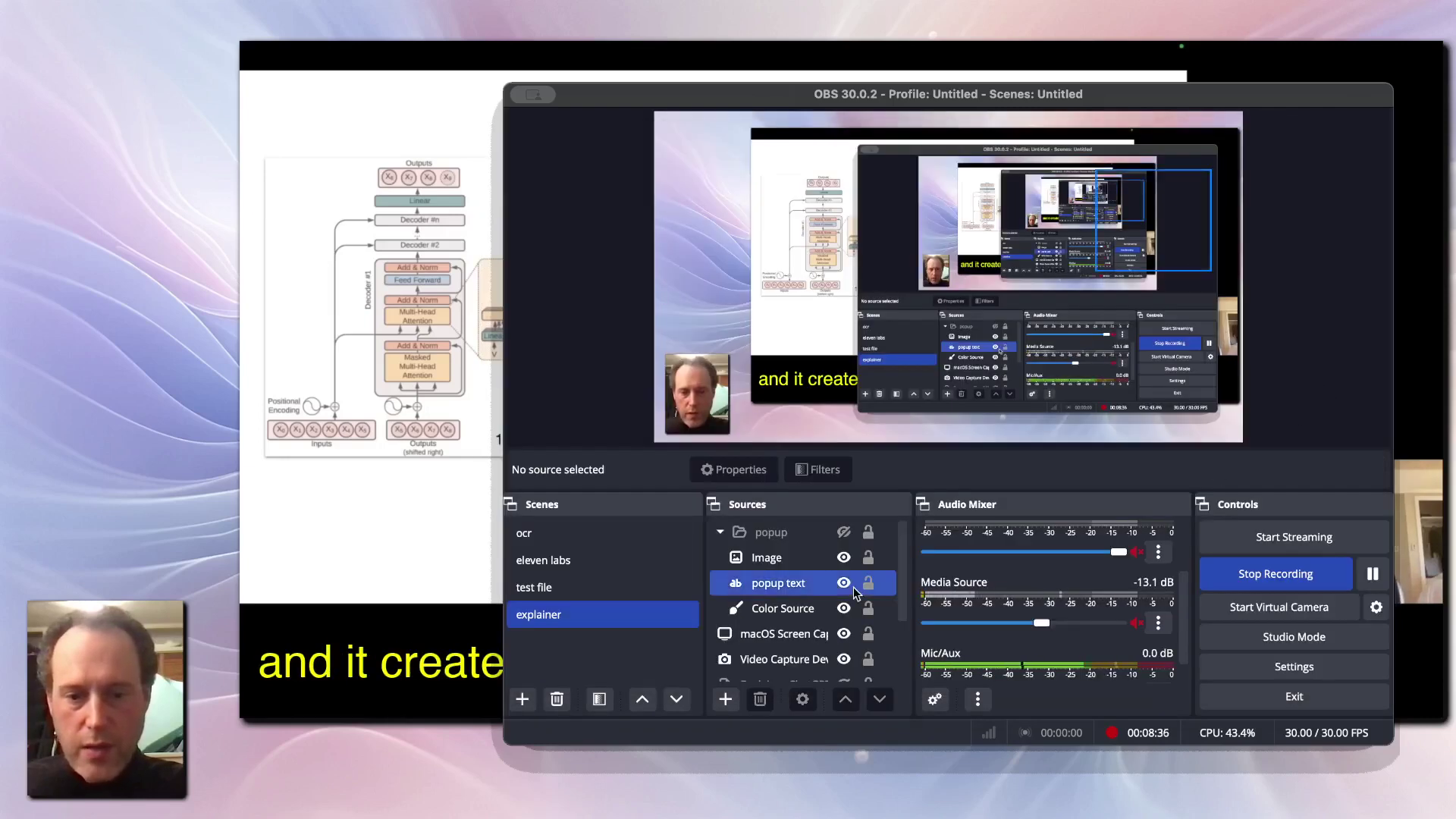
Step: Select the macOS Screen Capture source in the explainer scene
left_click(847, 640)
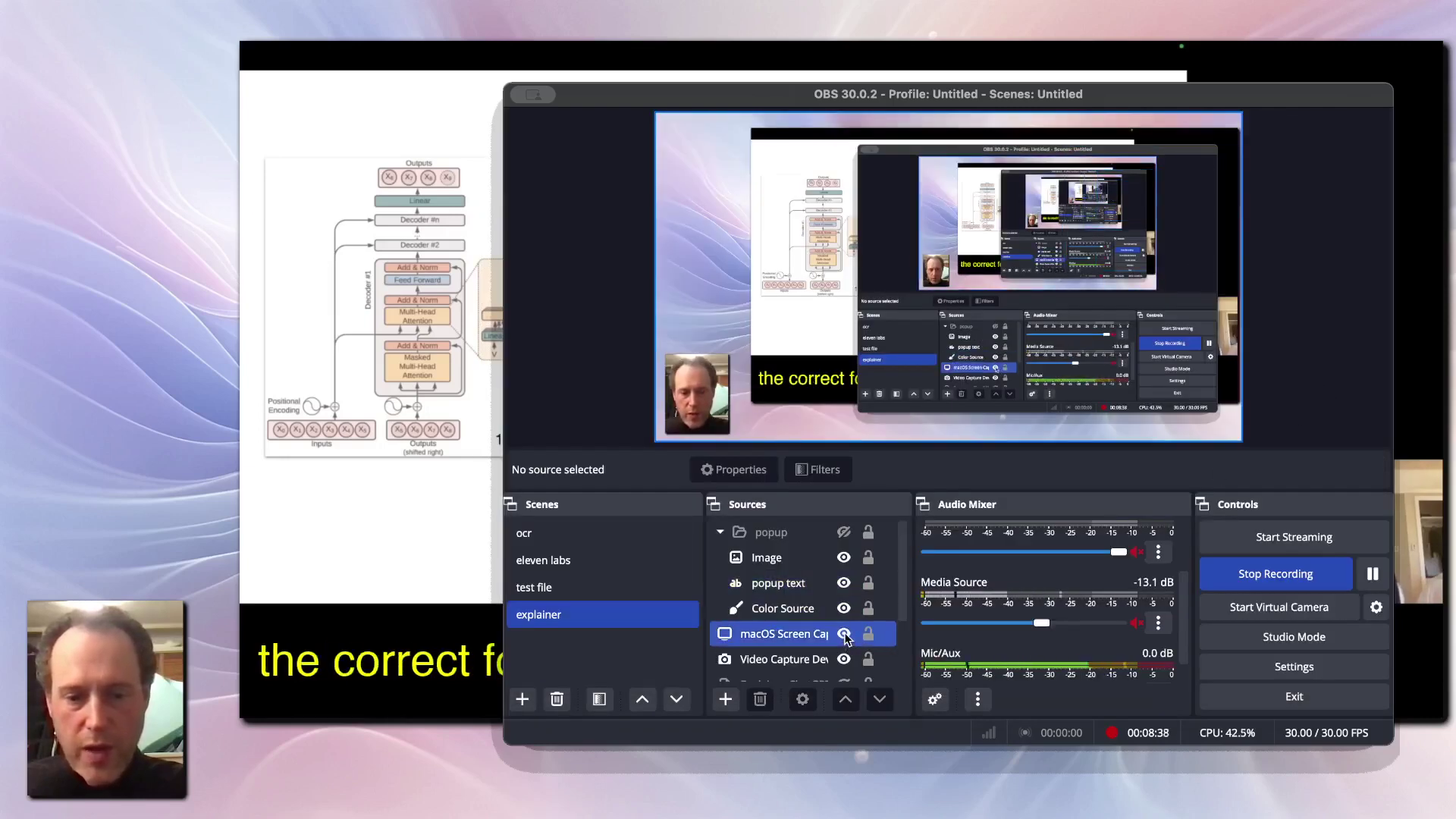